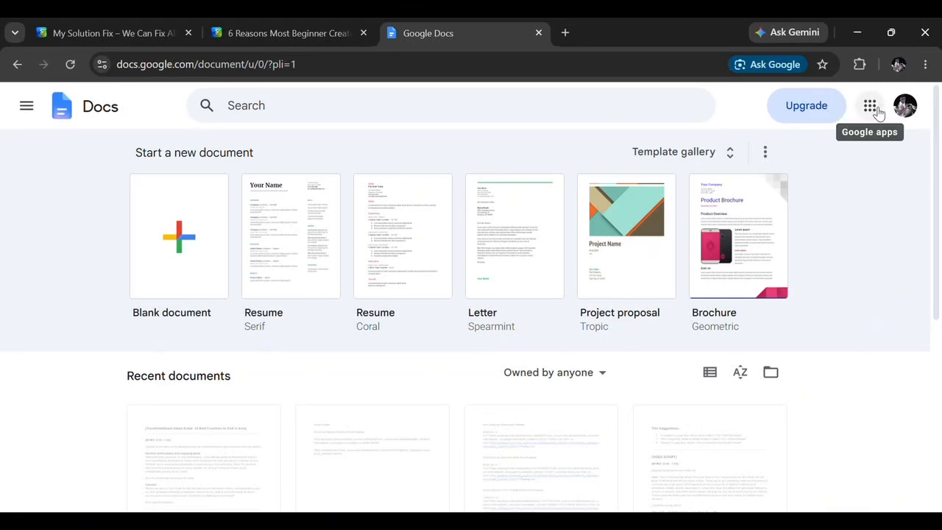
Look through the list of available Google apps to find Docs, and close the list.
click(876, 108)
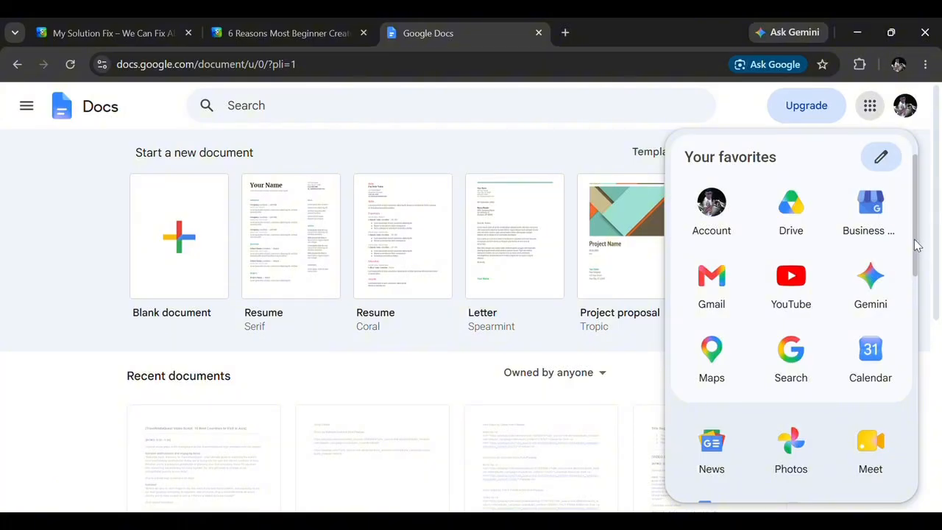
drag(917, 250, 919, 316)
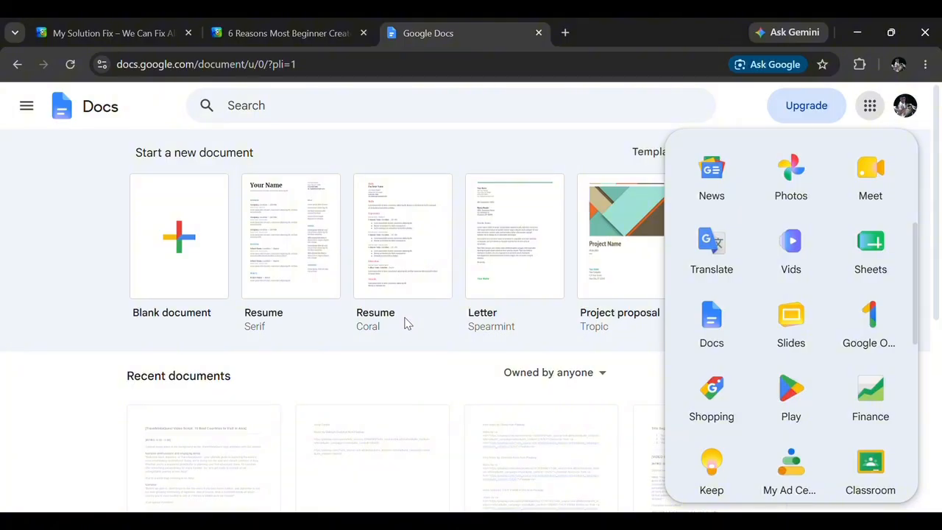
click(23, 248)
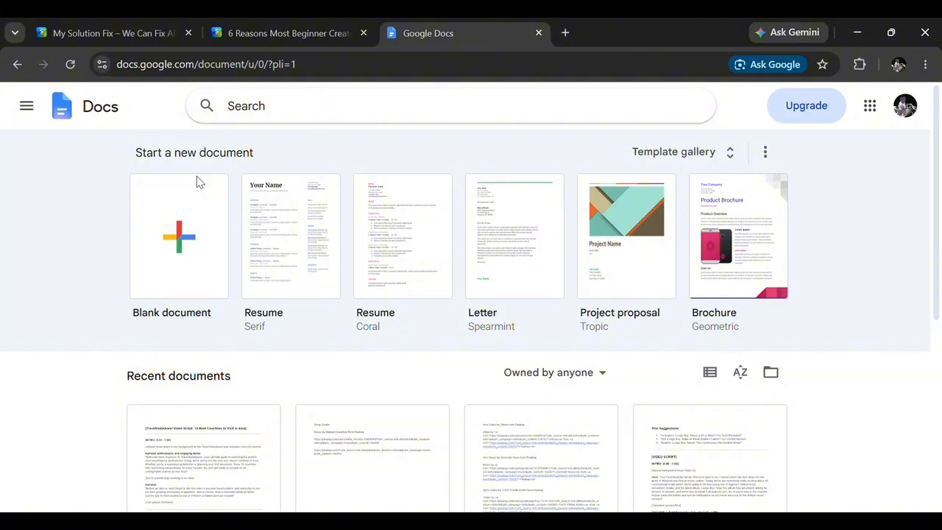
Create a blank document and rename it "Beginners Content Crestors Tips".
click(183, 245)
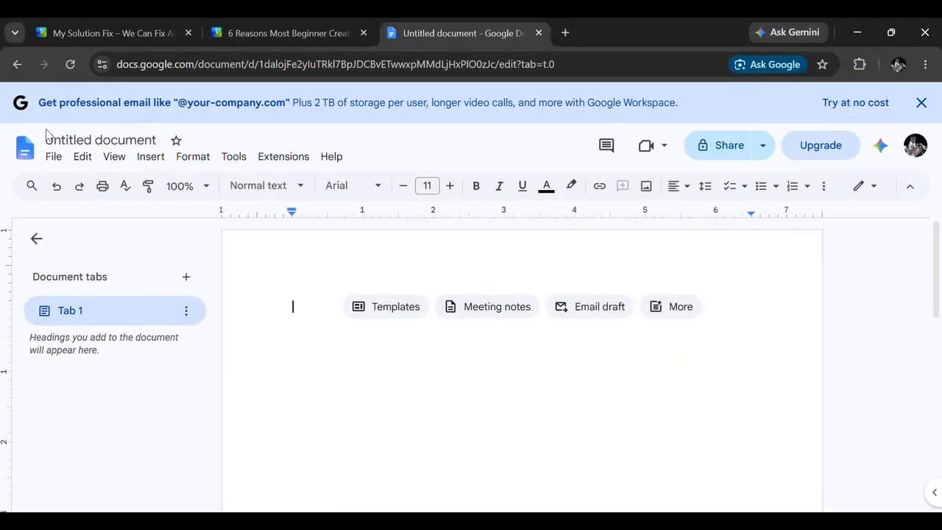
click(69, 146)
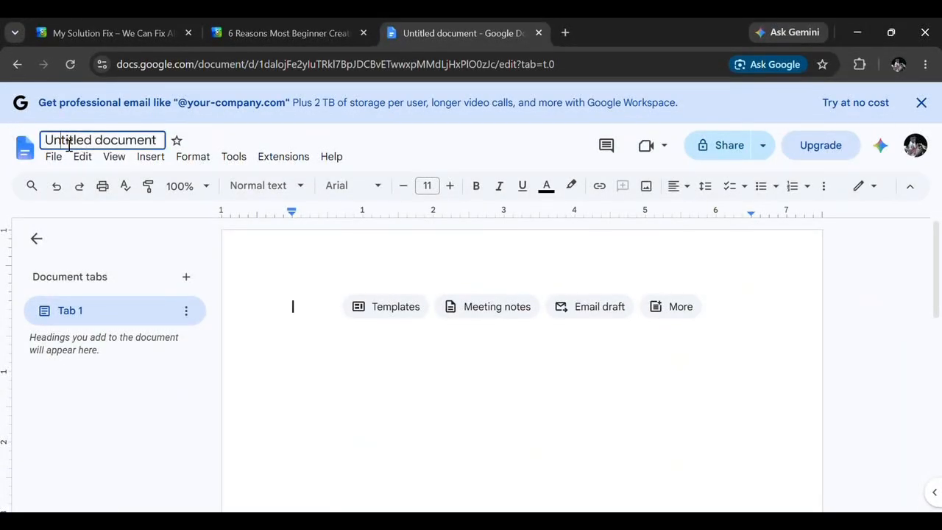
double_click(68, 145)
triple_click(68, 146)
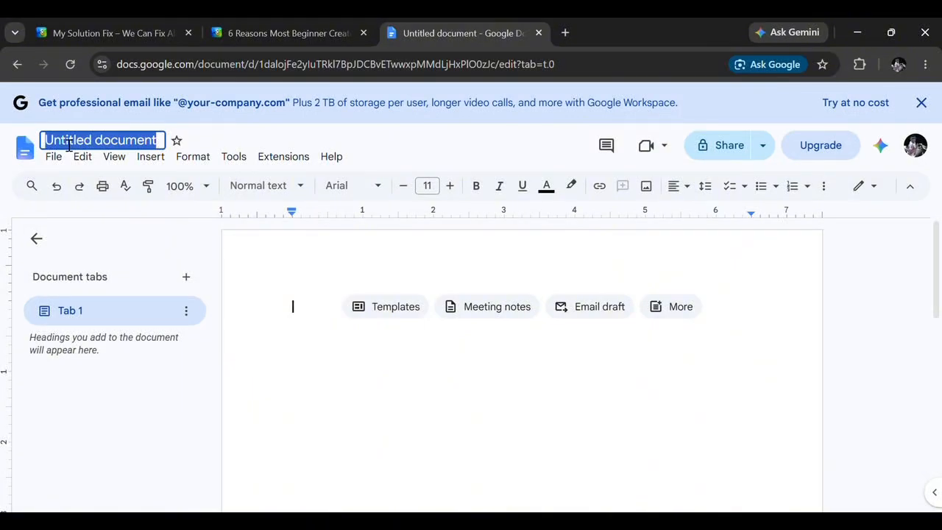
text(B)
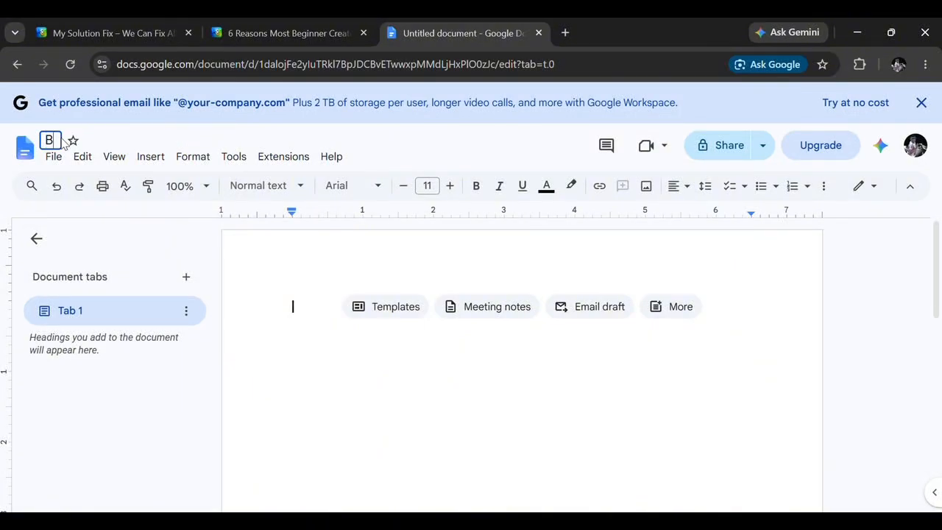
text(egi)
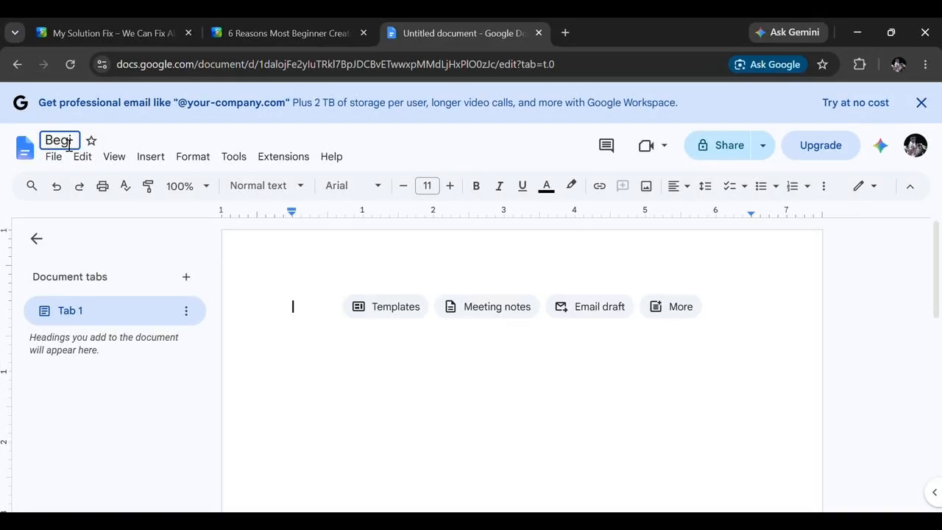
text(nner)
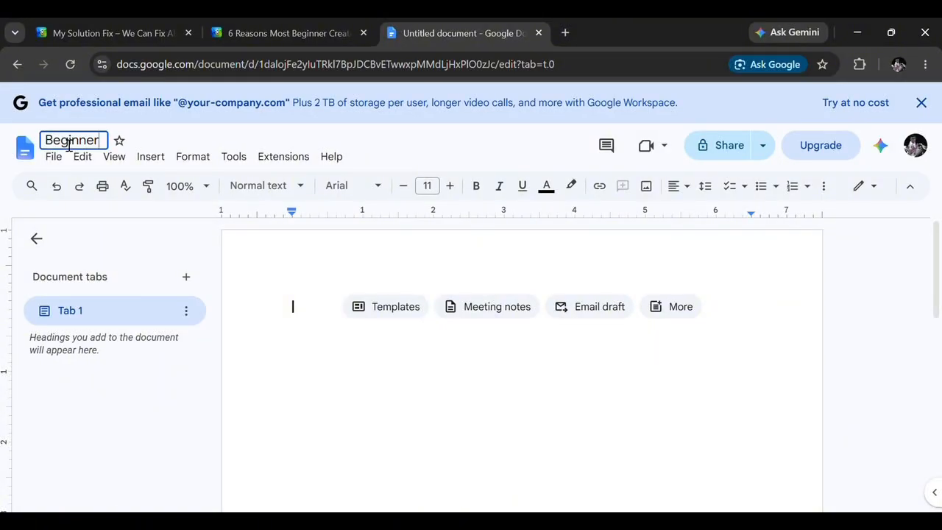
text(s Content )
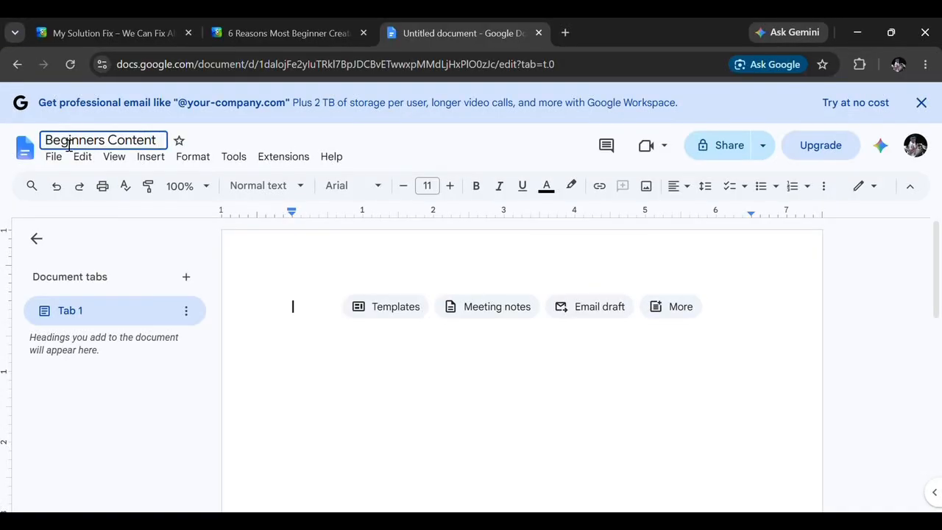
text(C)
text(resto)
text(rs)
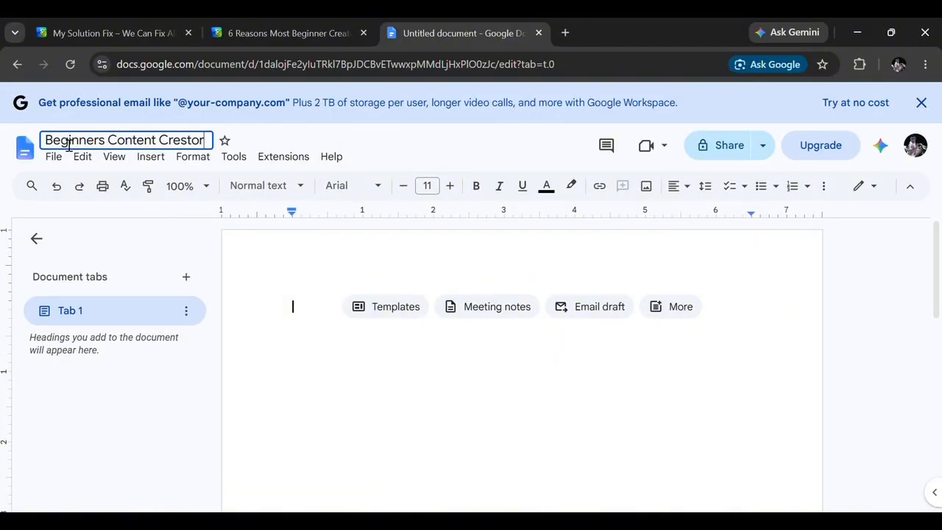
text( Tips)
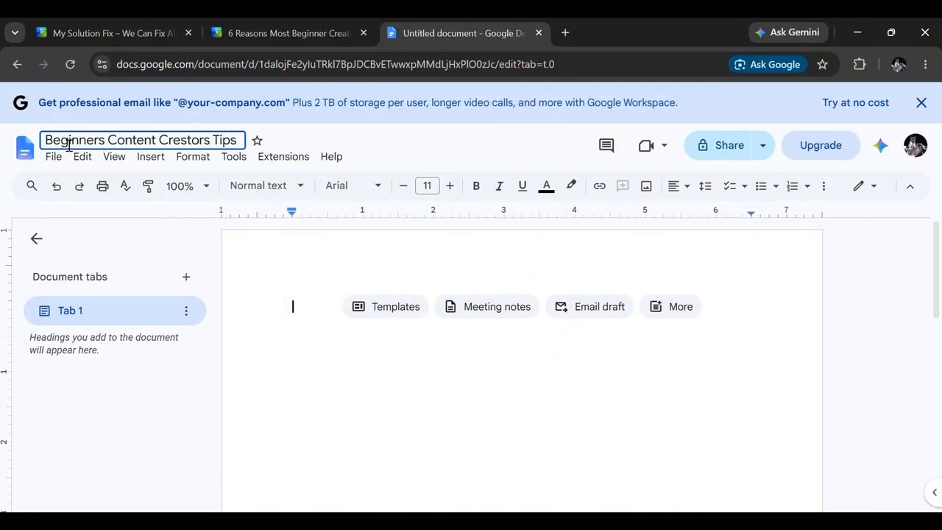
key(Return)
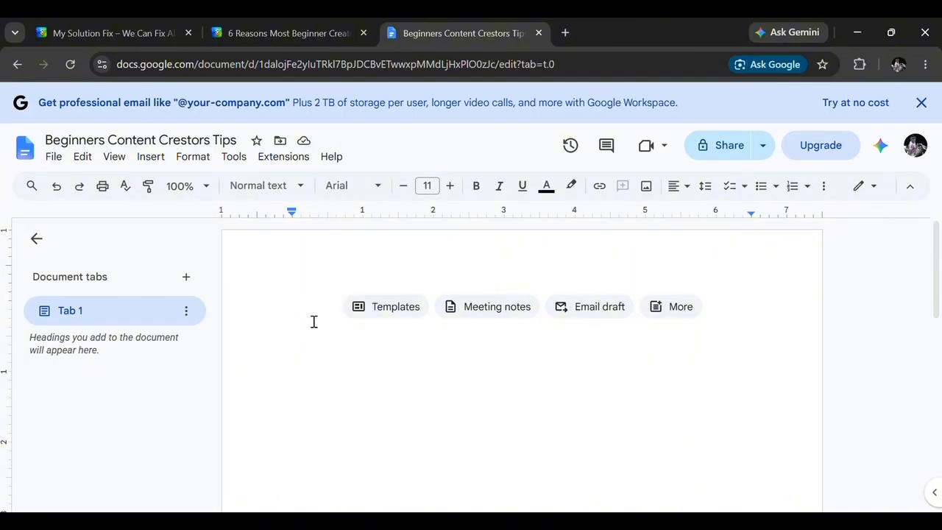
Enter a line of random sample text, "Fdjhfsifhjsj ksiykzjkkvziyisyis", in the document body.
text(fdjhfsifhj)
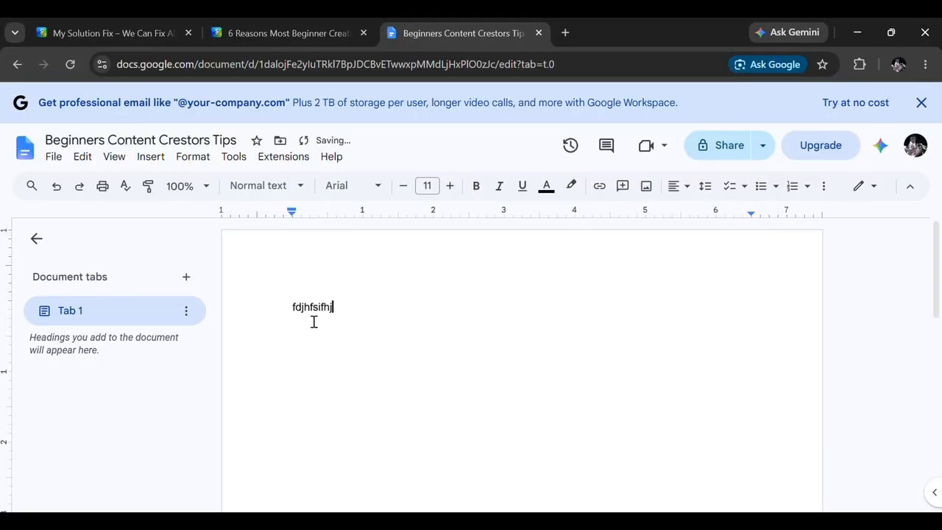
text(sj ksiykzjkkvz)
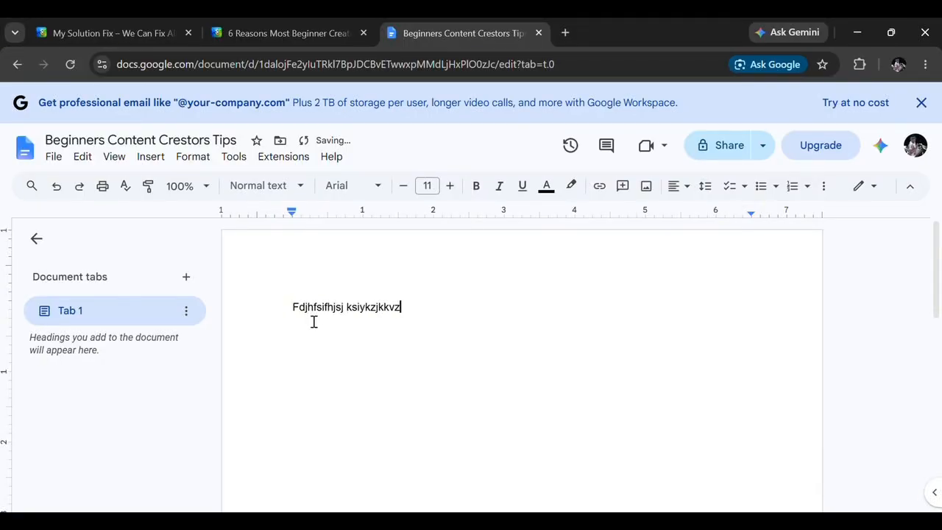
text(iyisyis)
Replace the entire line of random sample text with the copied article about beginner content creators.
key(shift+Left)
key(shift+Left)
key(shift+Left)
key(shift+Left)
key(shift+Left)
key(shift+Left)
key(shift+Left)
key(shift+Left)
key(shift+Left)
key(shift+Left)
key(shift+Left)
key(shift+Left)
key(shift+Left)
key(shift+Left)
key(shift+Left)
key(shift+Left)
key(shift+Left)
key(shift+Left)
key(shift+Left)
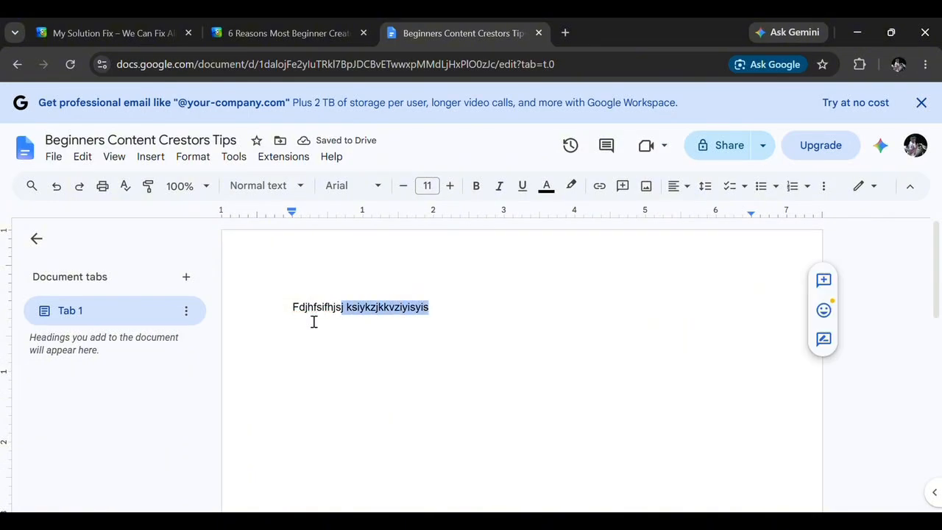
key(shift+Left)
key(shift+Left)
key(shift+Left)
key(shift+Left)
key(shift+Left)
key(shift+Left)
key(shift+Left)
key(shift+Left)
key(shift+Left)
key(shift+Left)
key(shift+Left)
key(shift+Left)
key(ctrl+v)
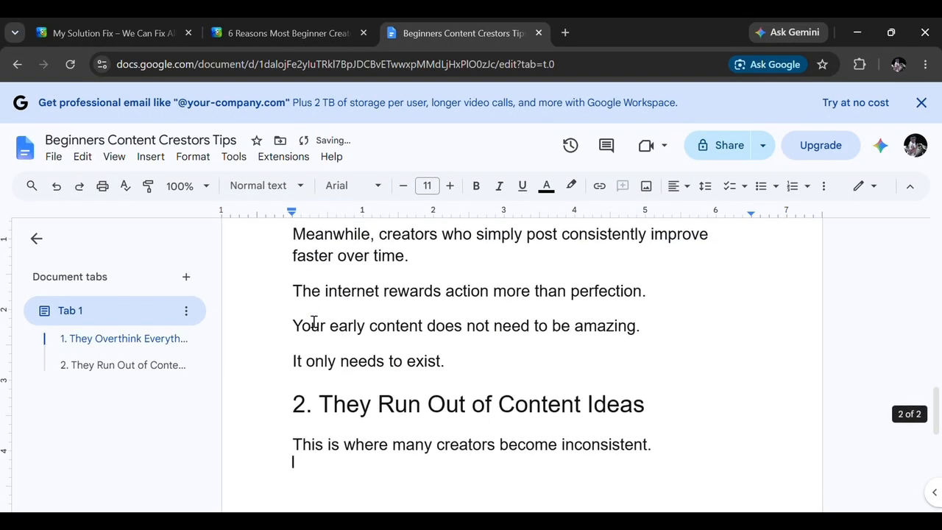
Insert two blank lines above the article's opening sentence and place the cursor on the first one.
key(ctrl+Home)
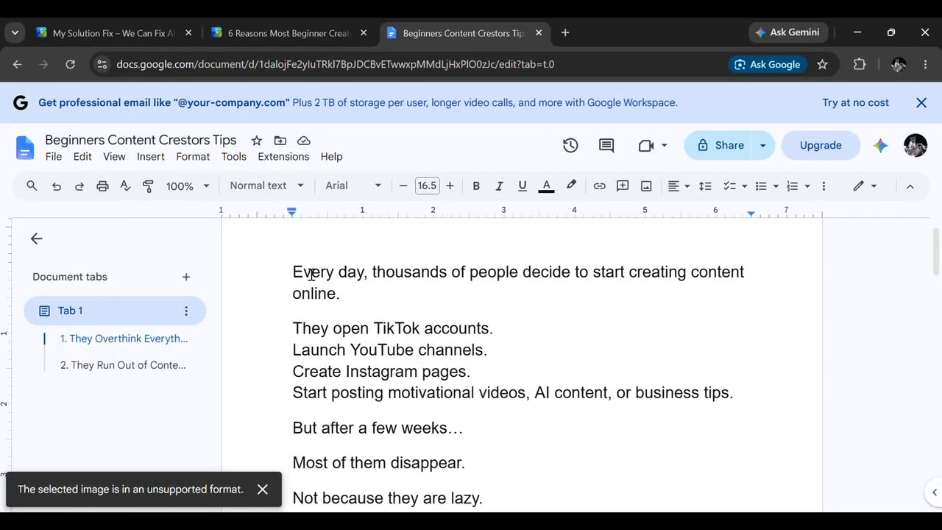
key(Return)
key(Return)
key(Up)
key(Up)
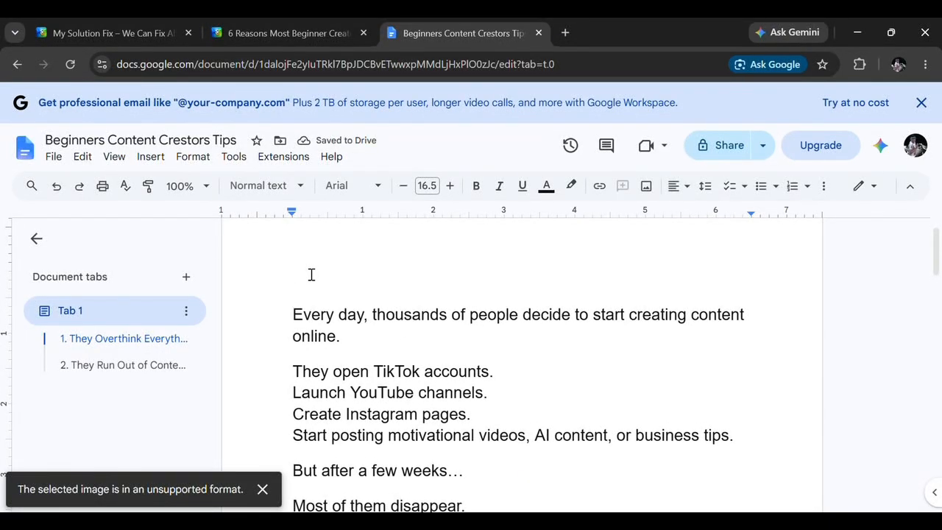
Enter the random text "Skdfgxkdh osduudyua" on the blank first line and undo that typing.
text(skdfgxkdh)
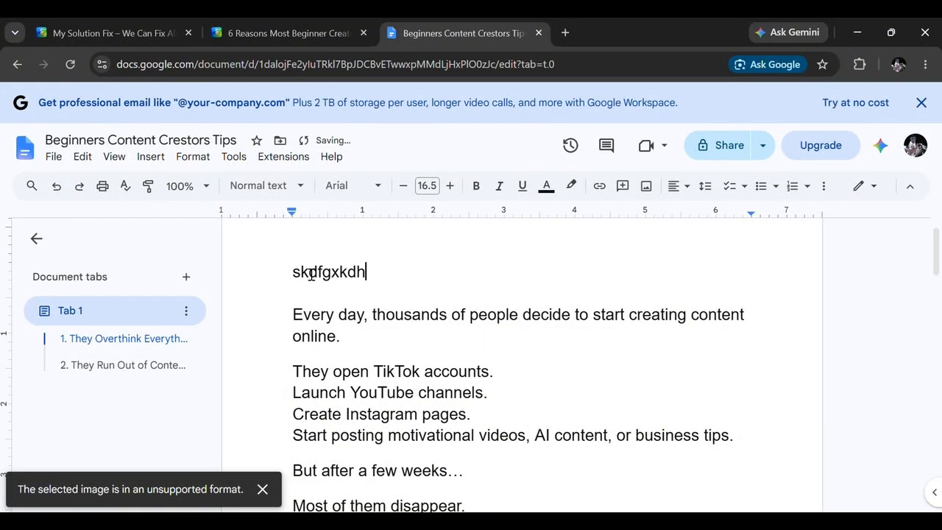
text( osduu)
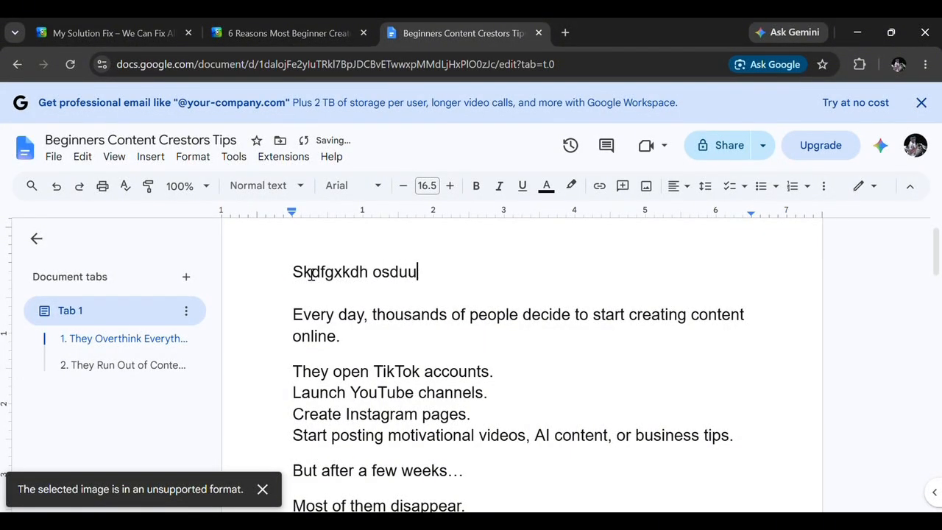
text(dyua)
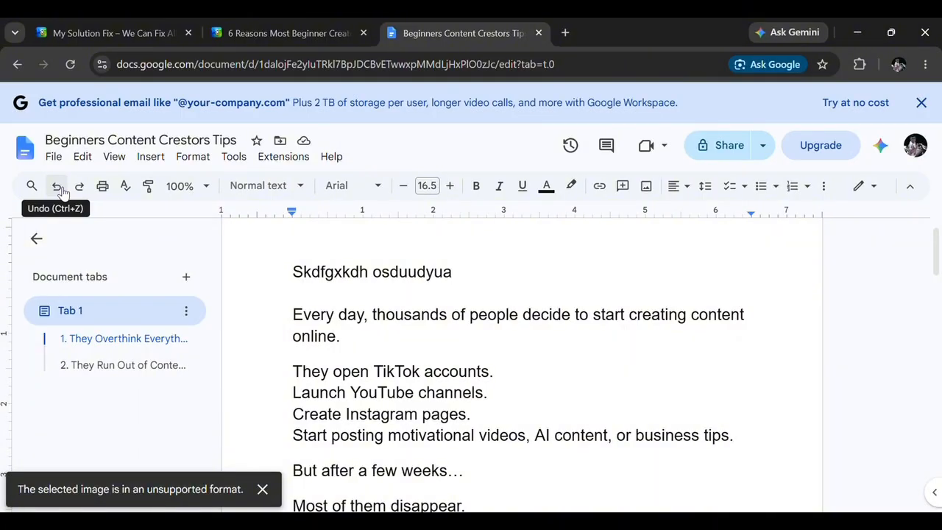
click(62, 189)
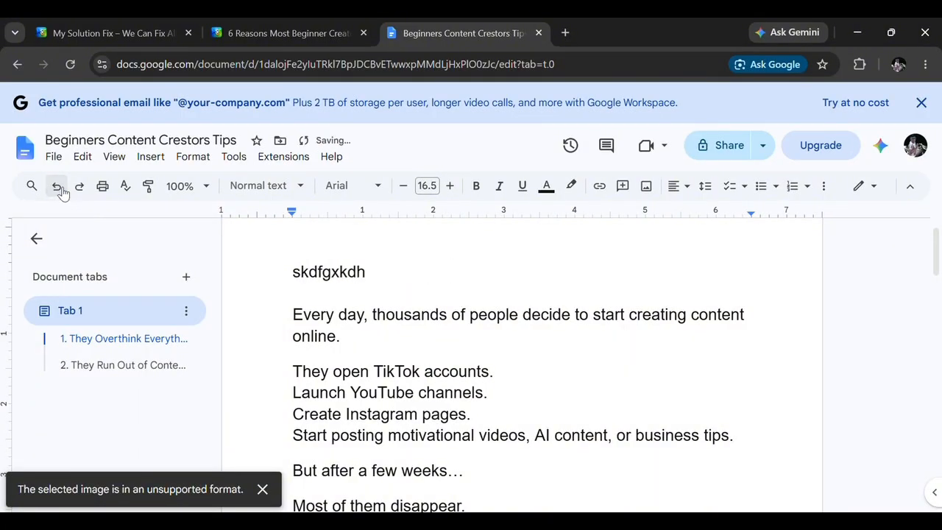
click(62, 189)
click(57, 187)
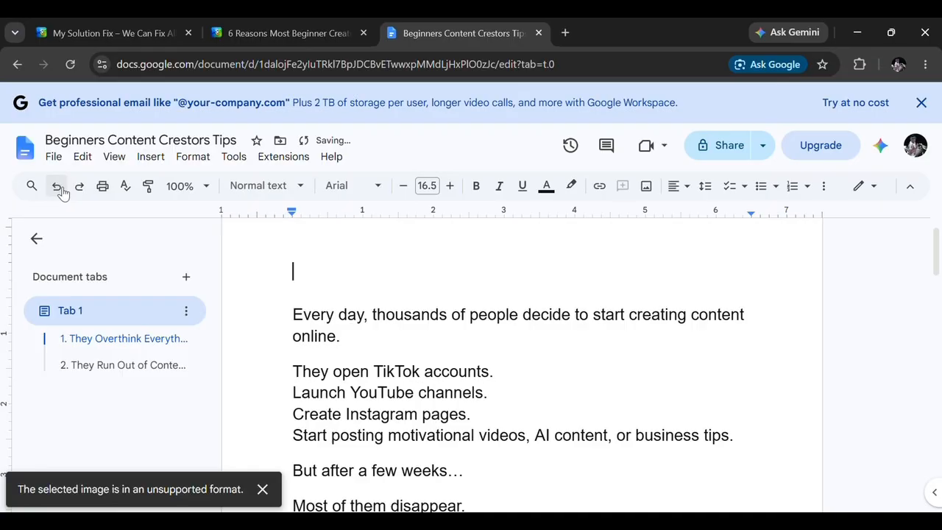
Undo the insertion of one blank line at the start of the document, redo it, and undo it again.
click(62, 190)
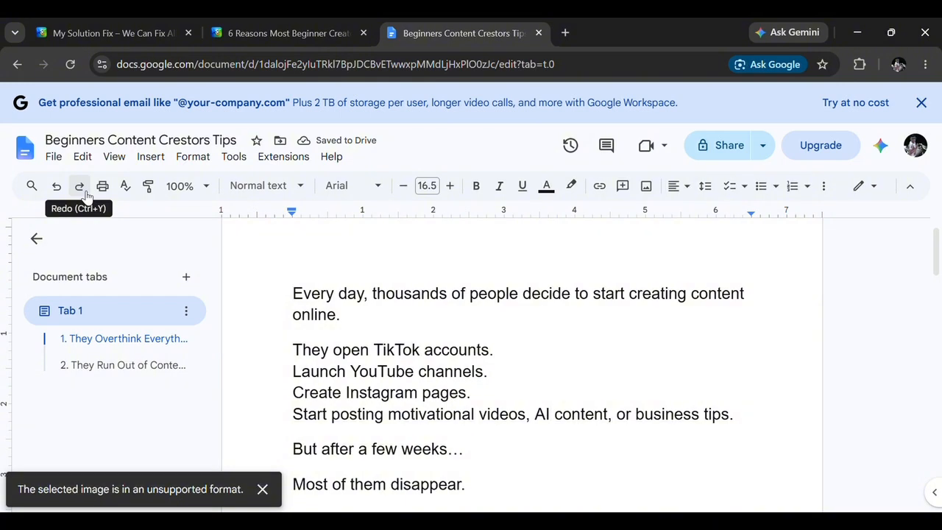
click(86, 193)
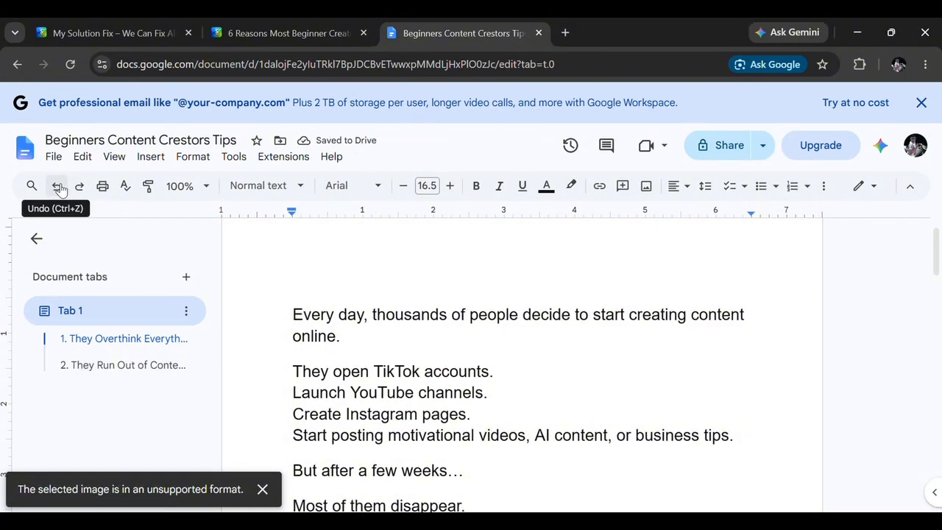
click(60, 189)
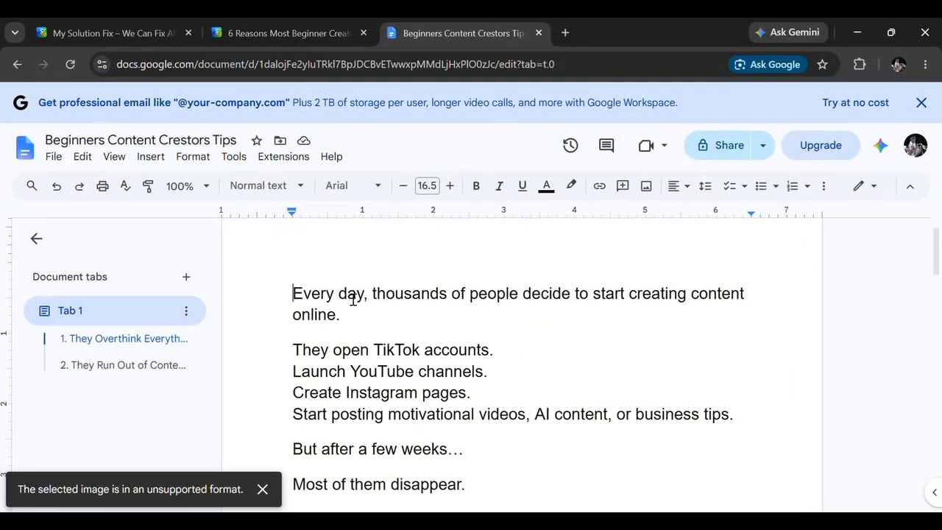
Apply the Title style to the opening sentence, "Every day, thousands of people decide to start creating content online.".
click(306, 189)
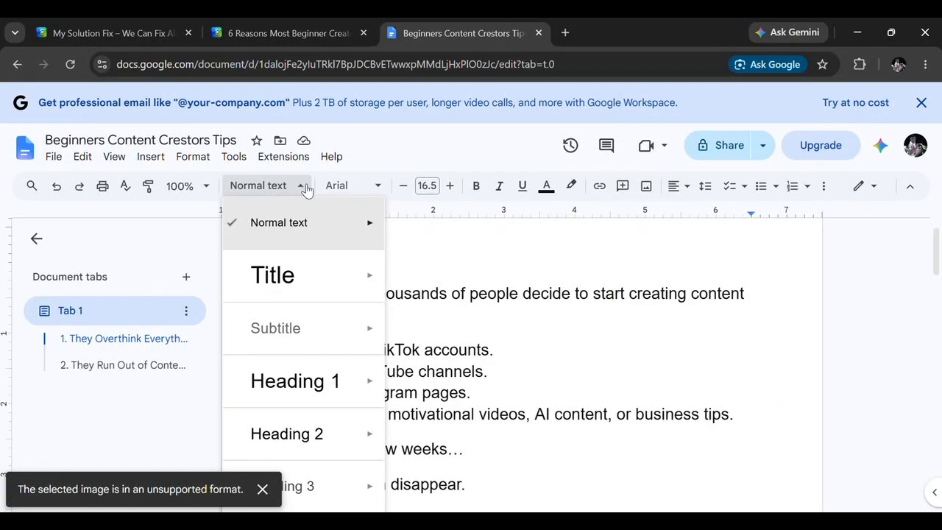
click(459, 319)
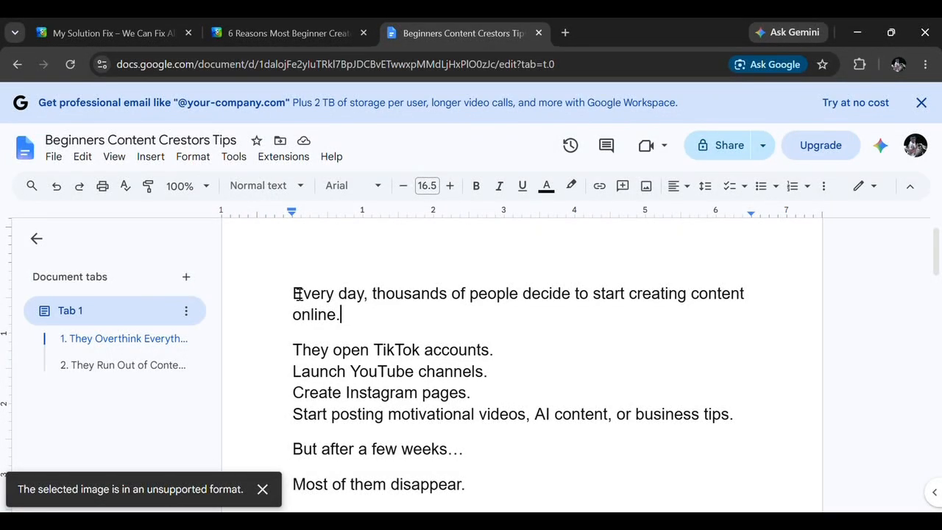
drag(292, 290, 358, 327)
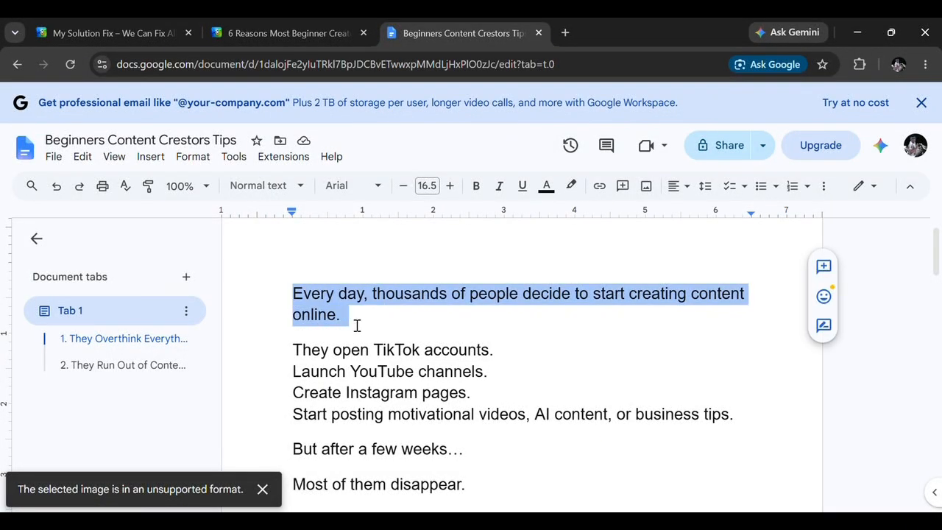
click(304, 187)
mouse_move(284, 289)
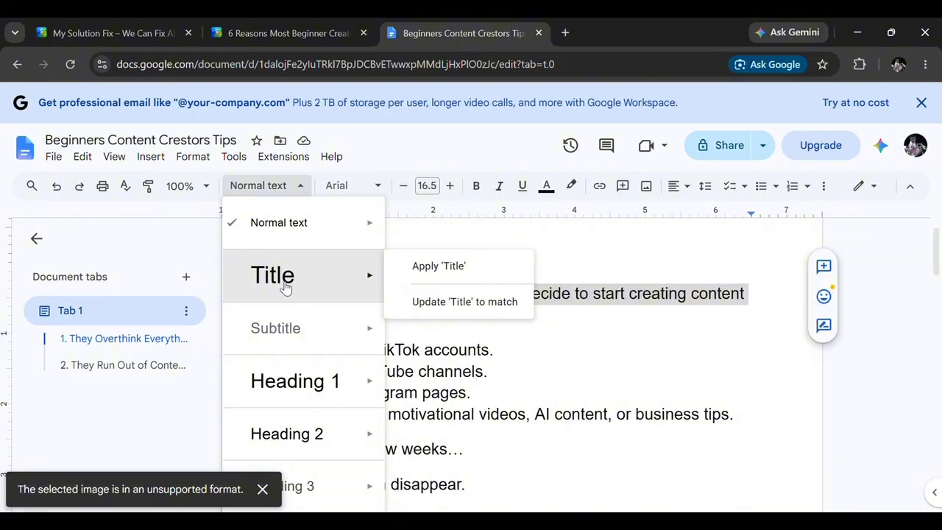
click(284, 283)
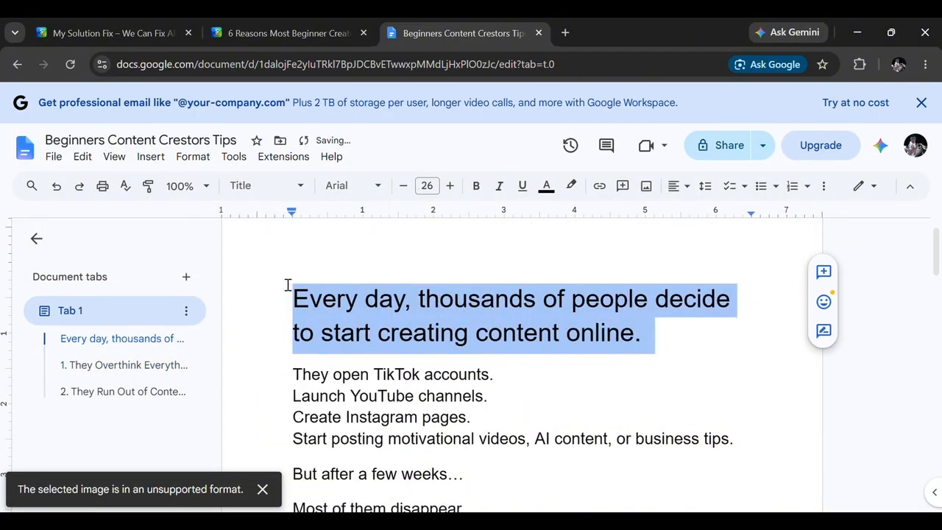
click(699, 349)
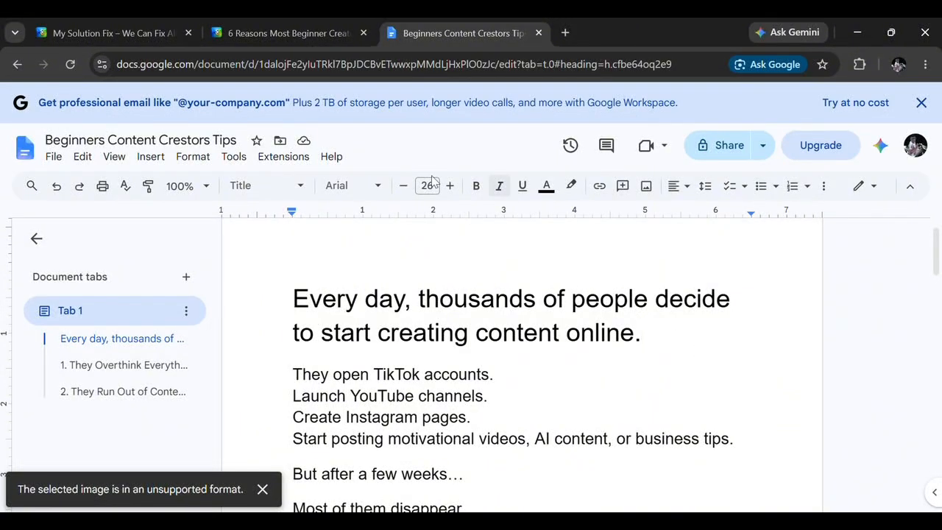
drag(293, 310, 403, 311)
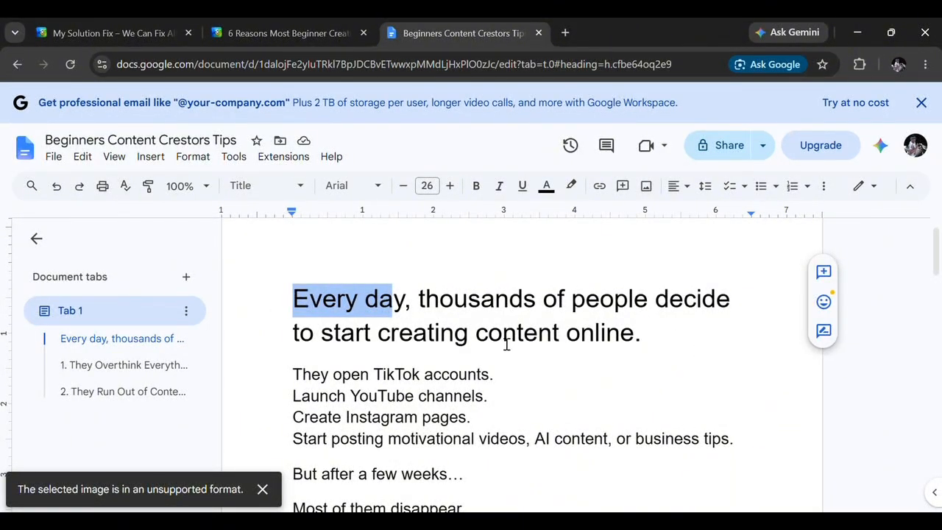
click(479, 332)
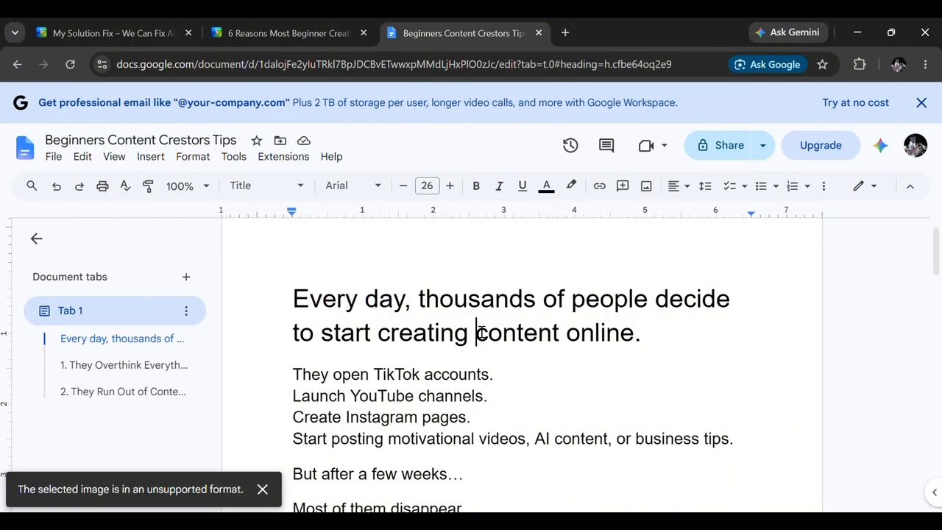
Change the font of the title sentence, "Every day, thousands of people decide to start creating content online.", to Impact.
click(295, 302)
drag(309, 305, 754, 346)
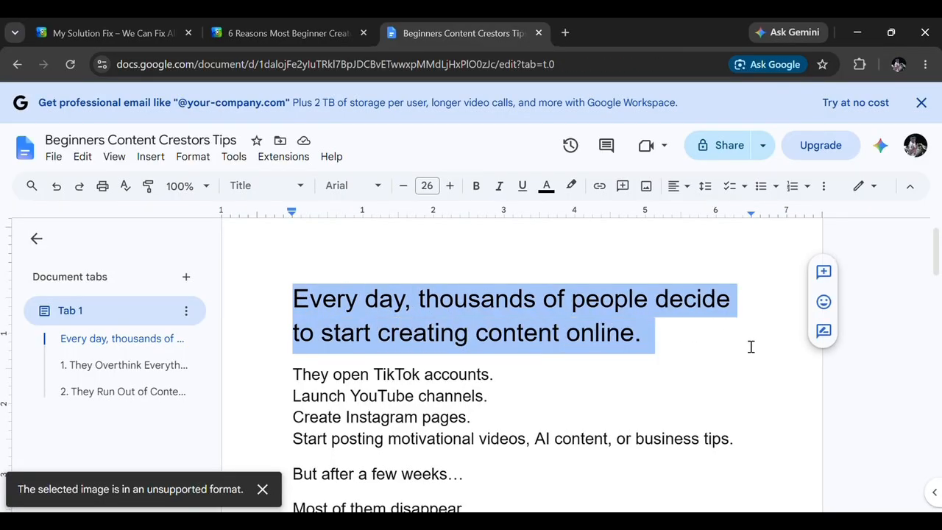
click(381, 189)
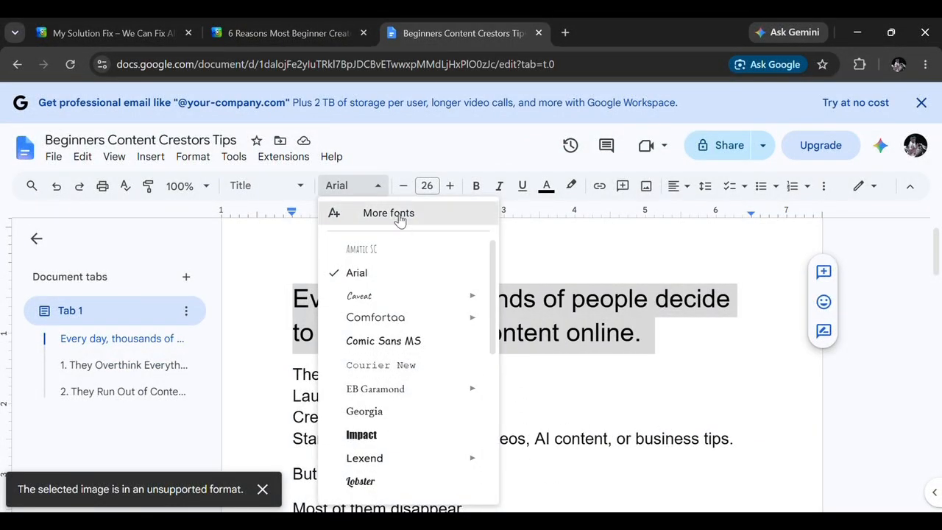
mouse_move(385, 396)
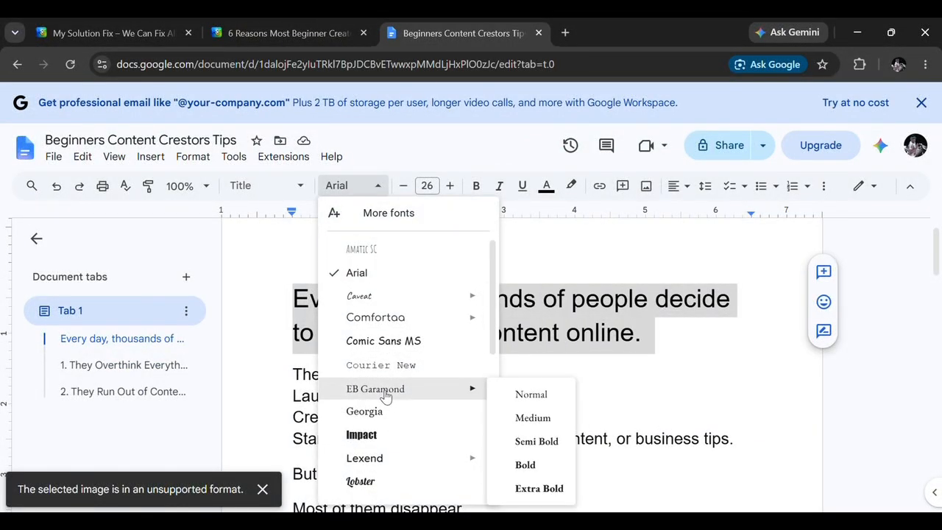
mouse_move(395, 457)
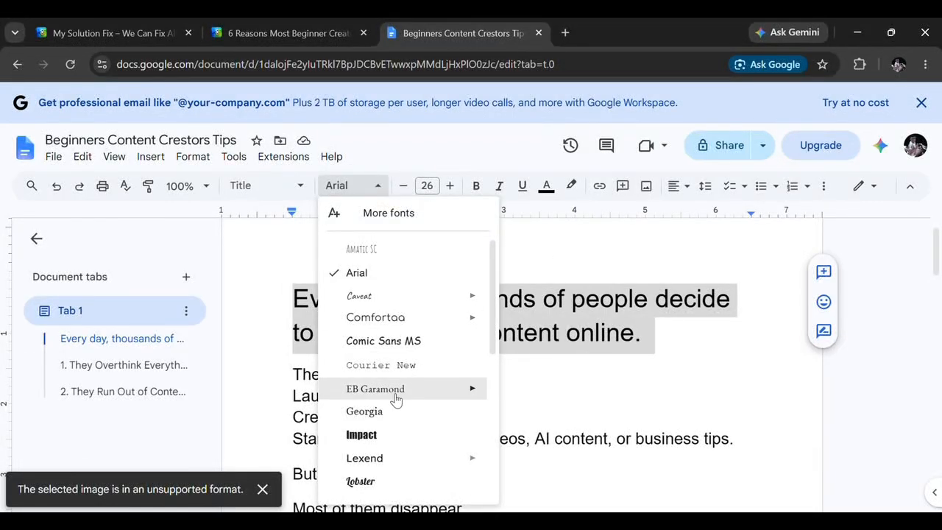
click(371, 435)
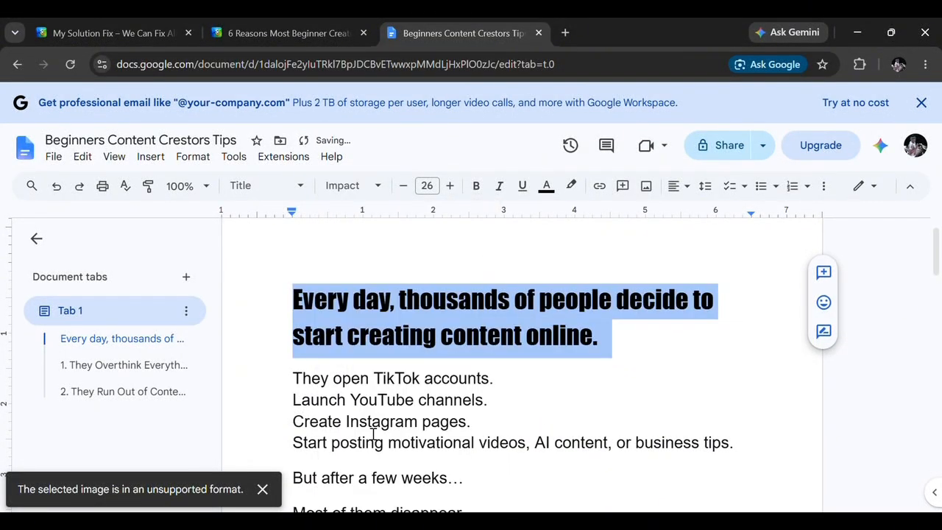
click(675, 371)
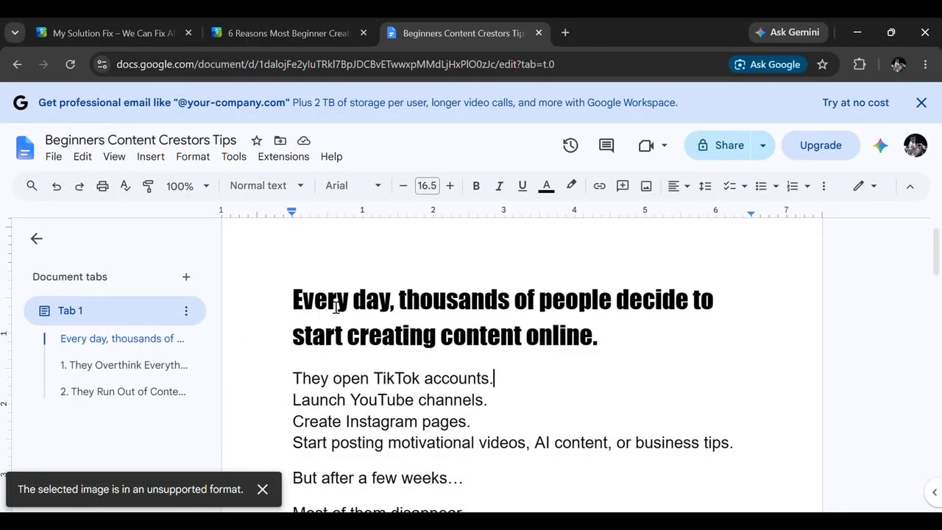
Reduce the title sentence's font size step by step to 10.
triple_click(297, 307)
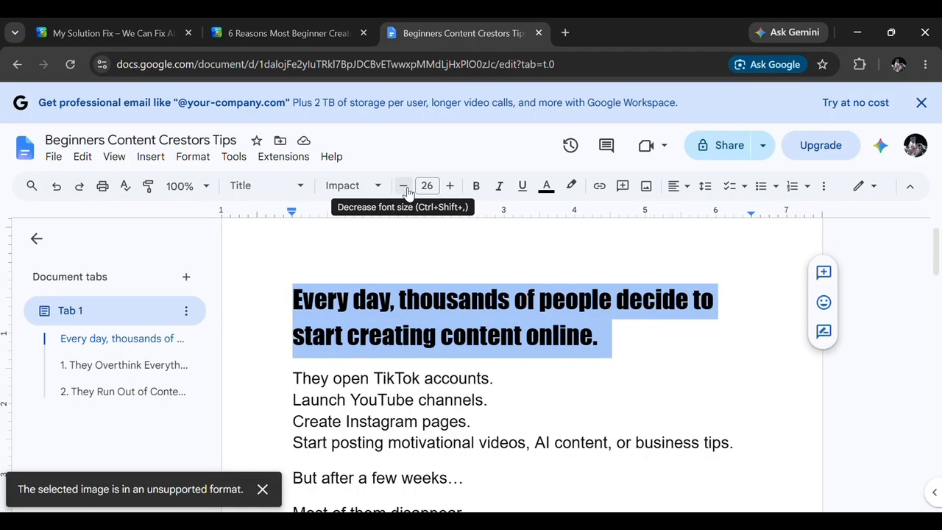
click(404, 187)
click(404, 186)
click(404, 187)
click(405, 186)
click(405, 186)
click(404, 186)
click(405, 186)
click(404, 187)
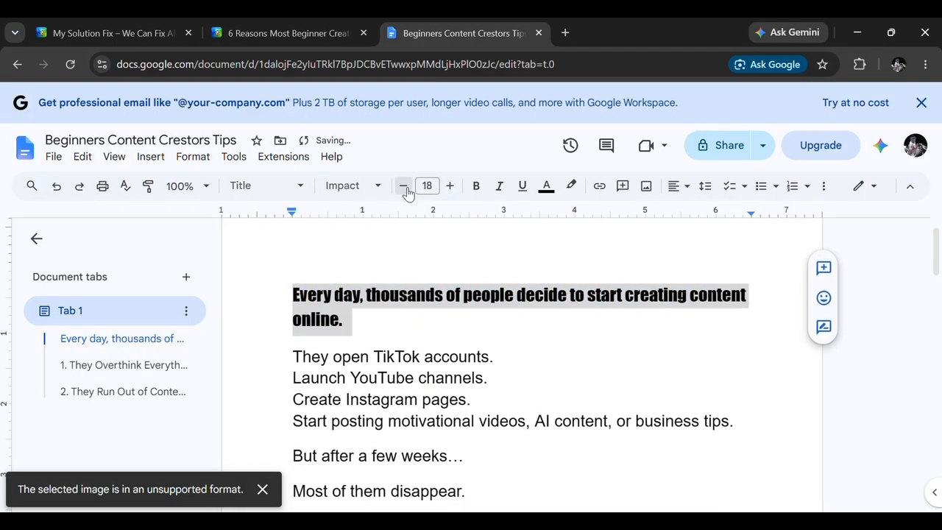
click(404, 186)
click(404, 186)
click(404, 186)
click(404, 186)
click(404, 186)
click(405, 187)
click(404, 186)
click(404, 186)
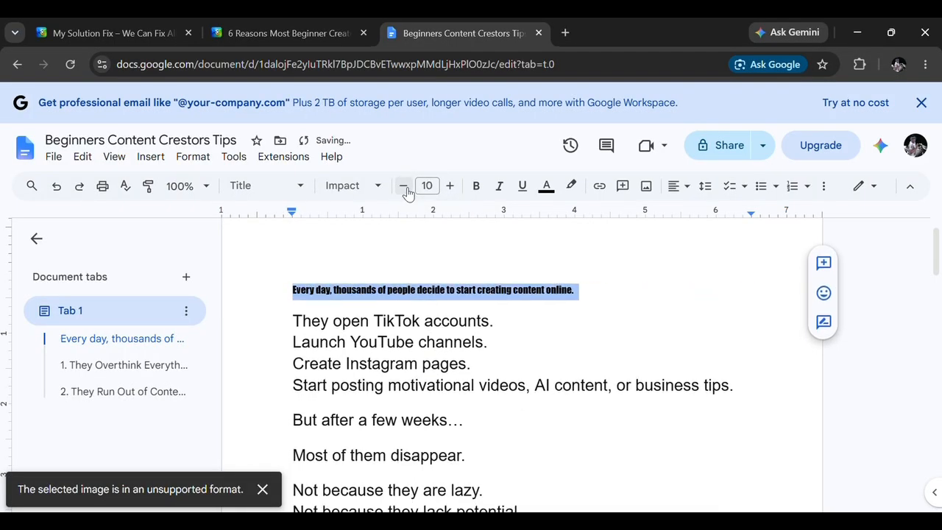
Increase the title sentence's font size step by step to 26.
click(450, 186)
click(451, 186)
click(450, 187)
click(450, 186)
click(450, 186)
click(451, 186)
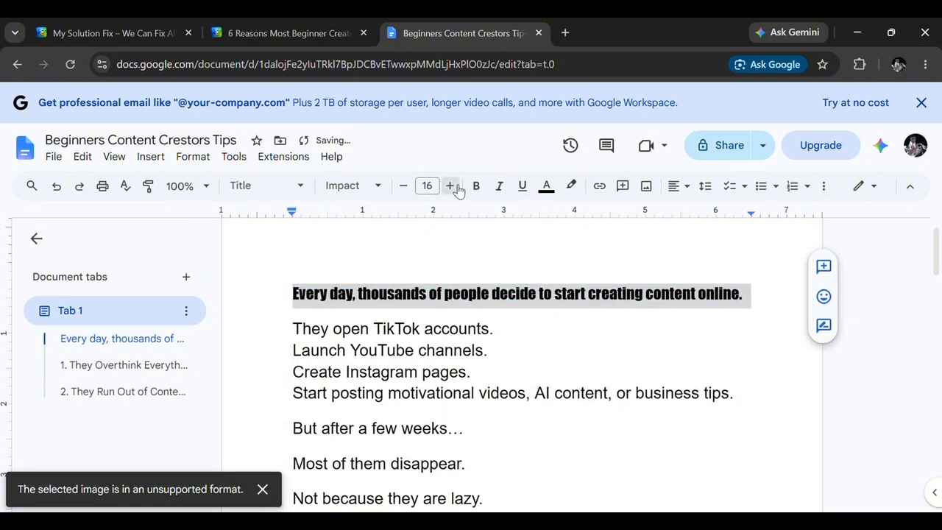
click(451, 186)
click(450, 186)
click(456, 186)
click(455, 186)
click(456, 187)
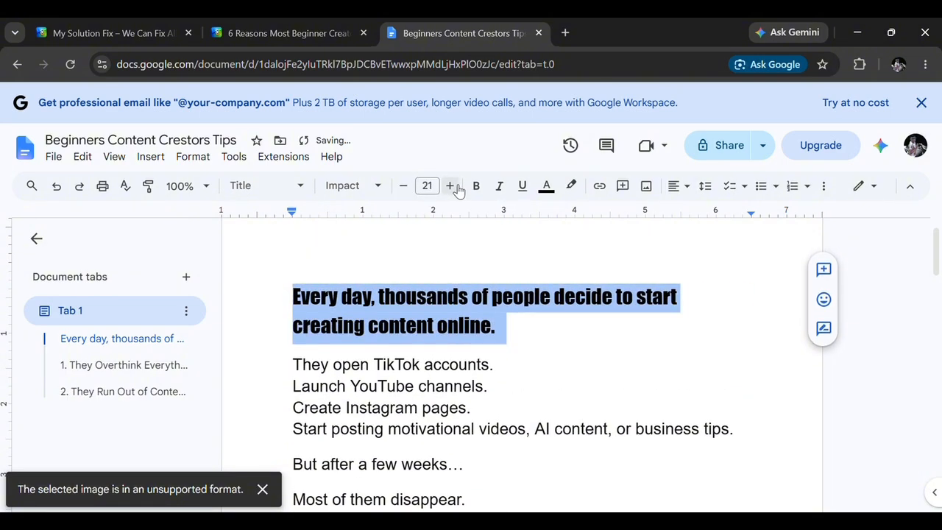
click(456, 186)
click(456, 186)
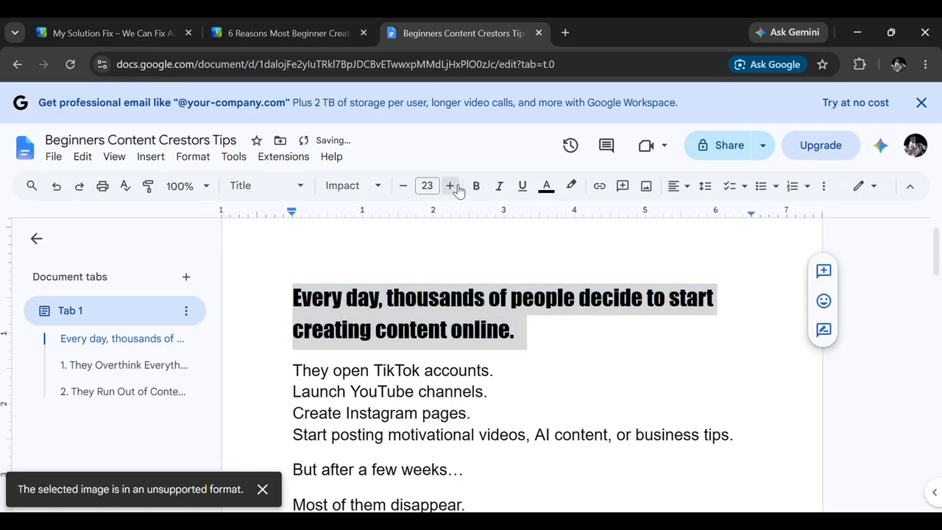
click(456, 186)
click(456, 186)
click(455, 186)
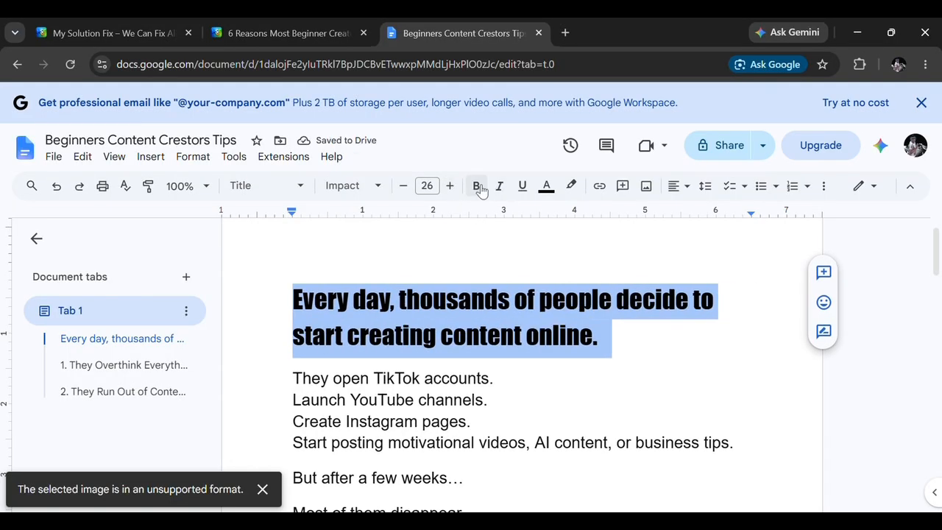
Apply bold, italic and underline formatting to the title sentence.
click(478, 187)
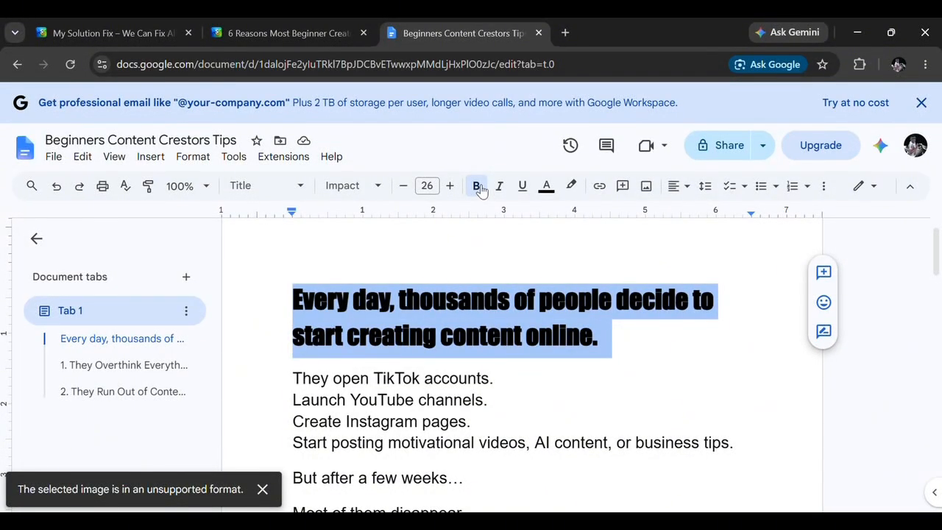
click(501, 189)
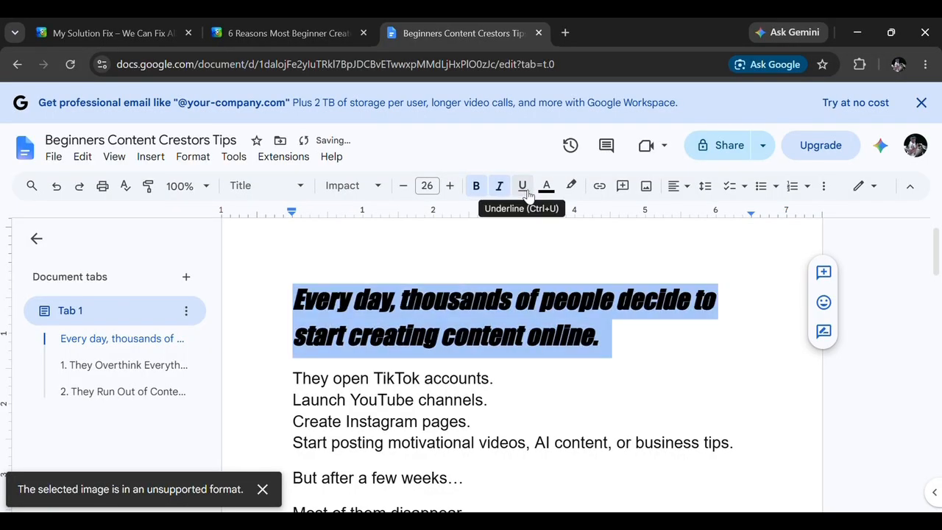
click(525, 192)
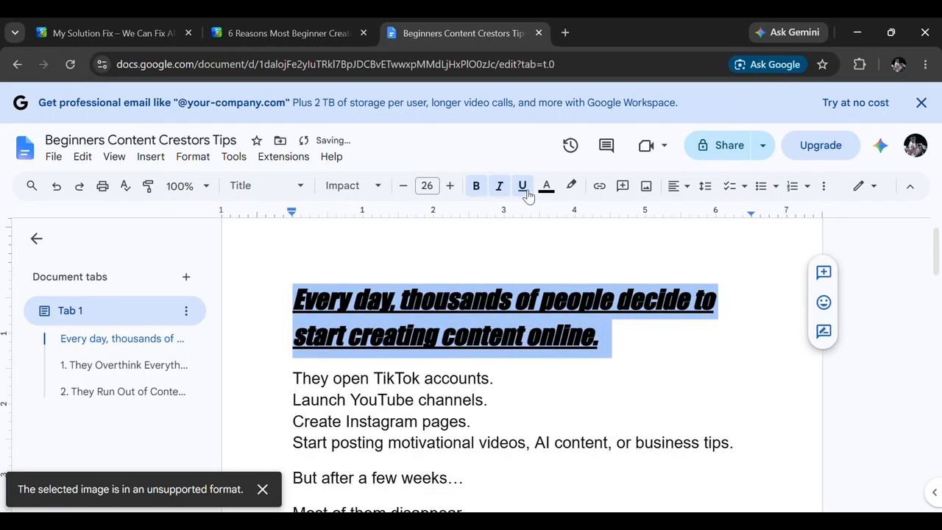
Color the title sentence's text red and set its highlight color to None.
click(548, 193)
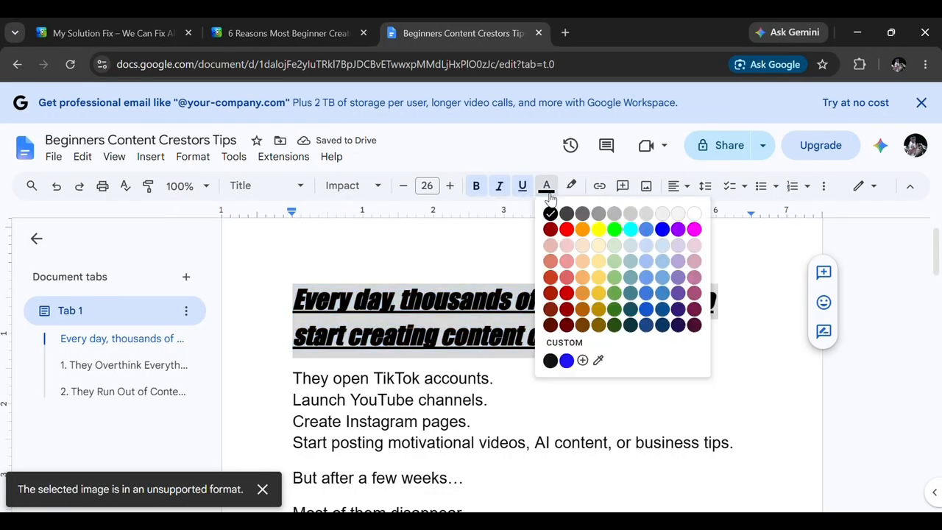
click(569, 230)
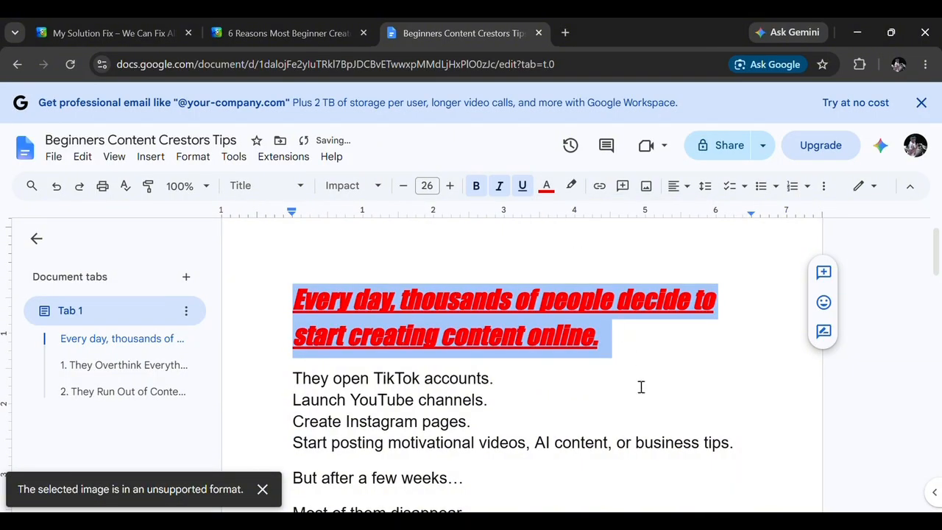
click(574, 186)
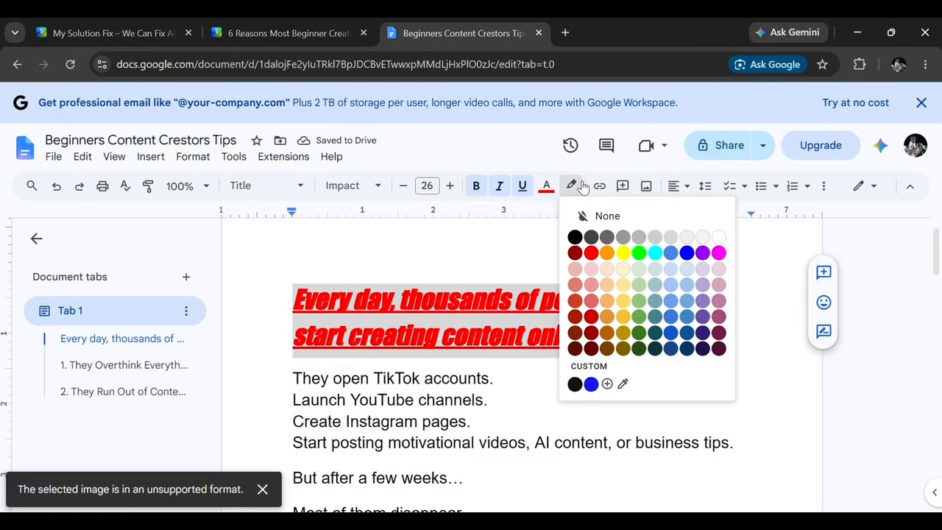
click(578, 186)
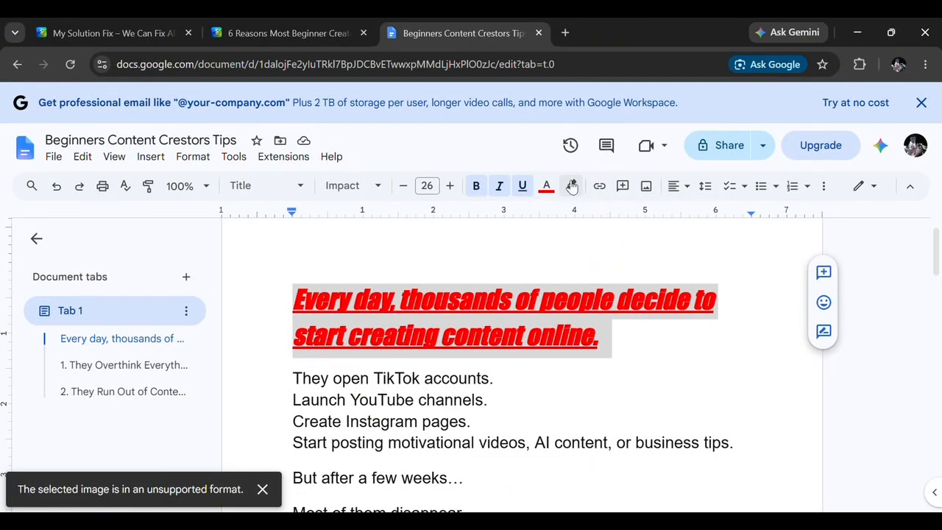
click(572, 187)
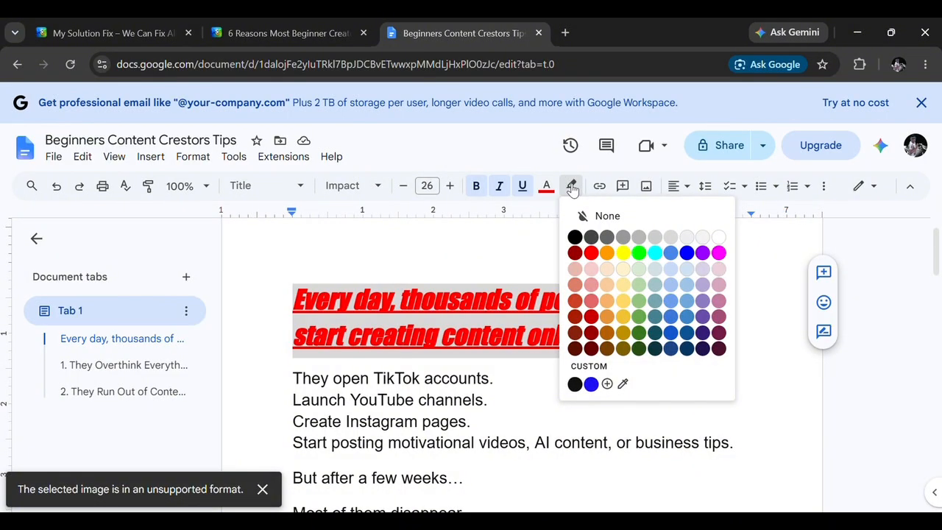
click(599, 221)
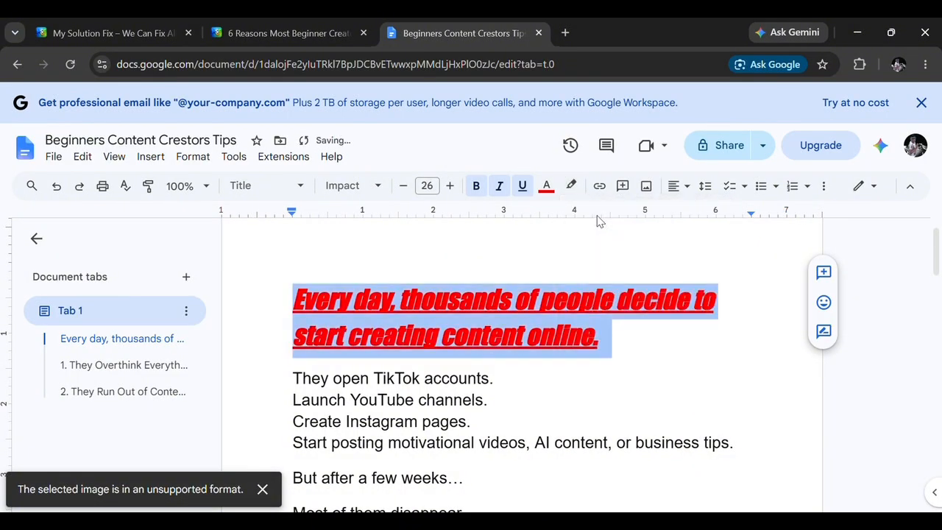
Set the title sentence's text color to black and remove its underline, italic and bold formatting.
click(548, 188)
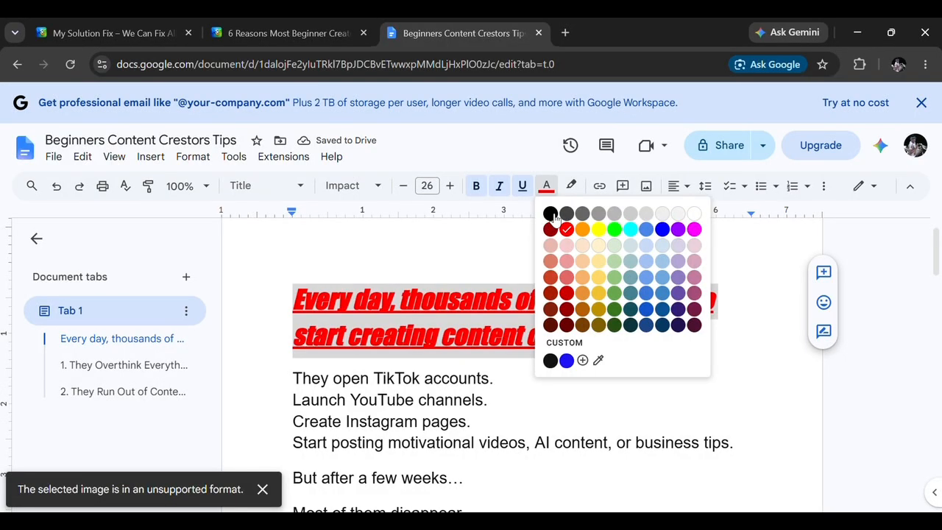
click(549, 213)
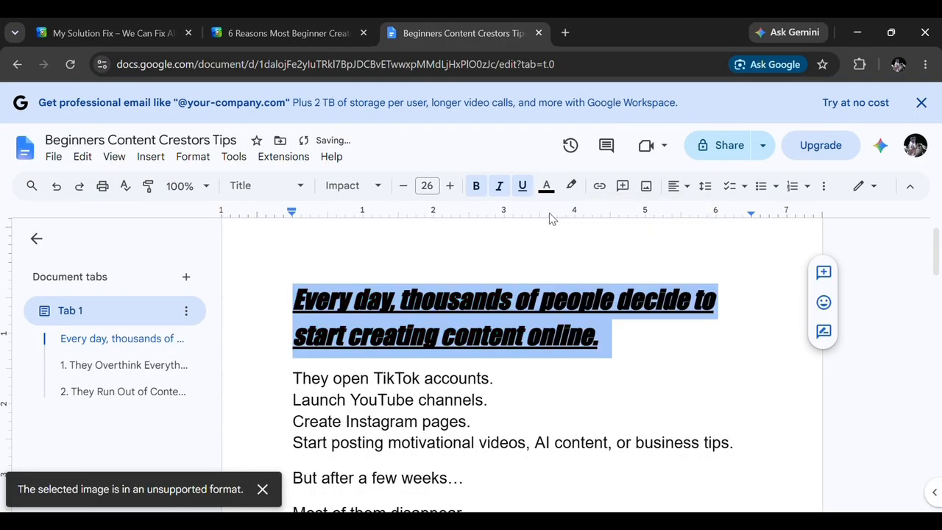
click(522, 186)
click(500, 185)
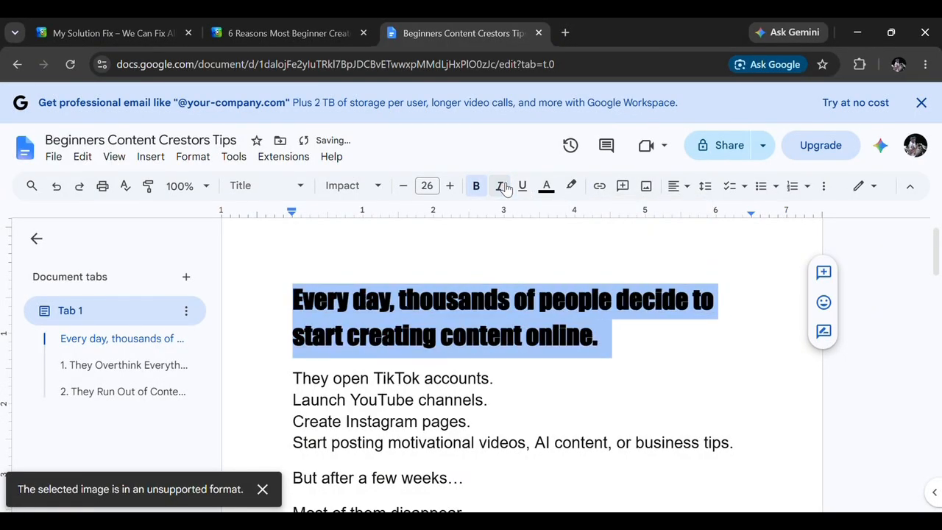
click(486, 187)
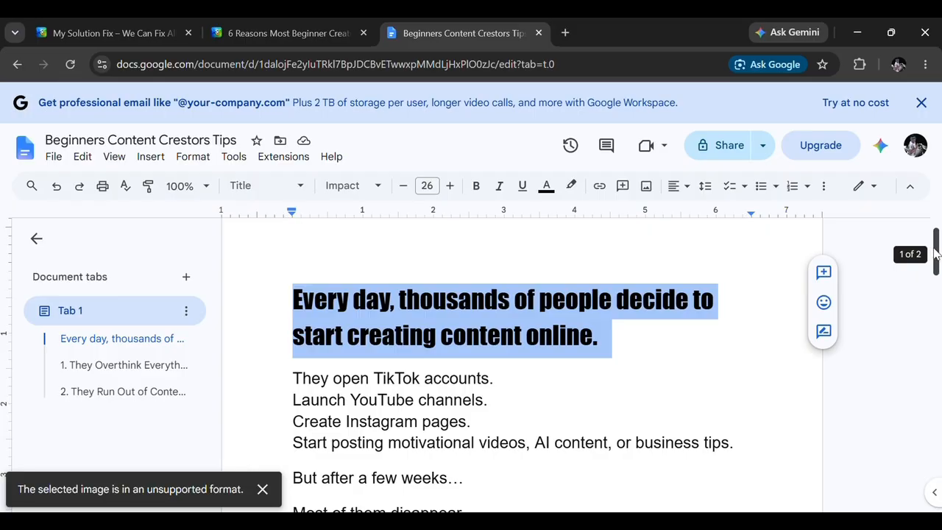
Make the word "Launch" in the line "Launch YouTube channels." italic and bold.
mouse_move(936, 252)
mouse_down()
mouse_move(936, 271)
mouse_move(936, 258)
mouse_up()
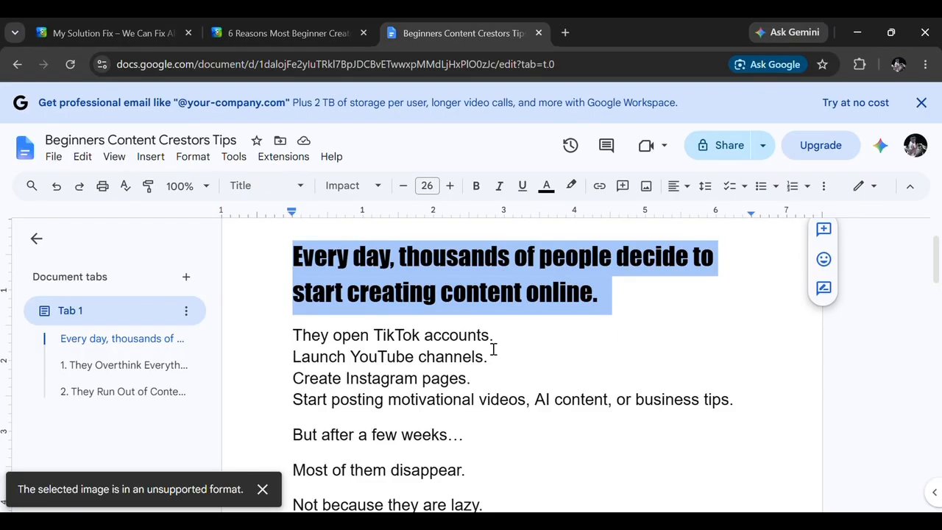
double_click(515, 365)
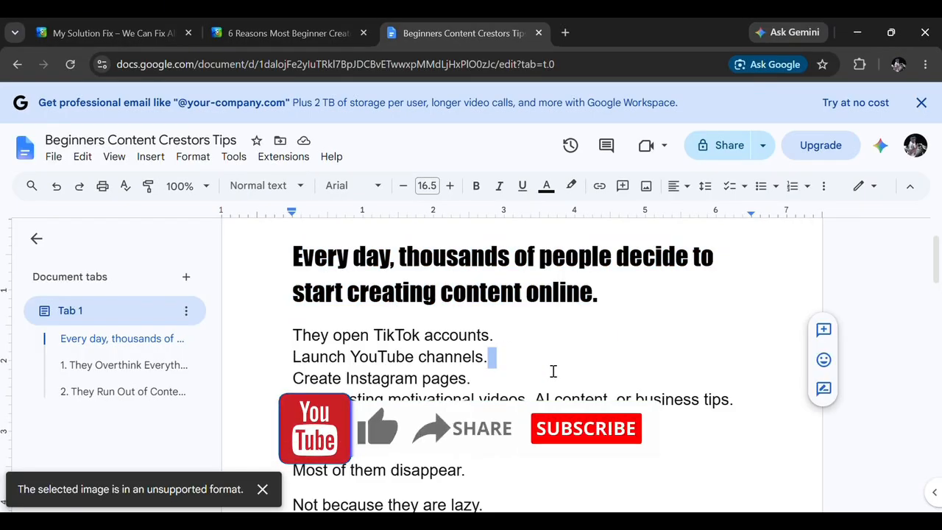
click(553, 370)
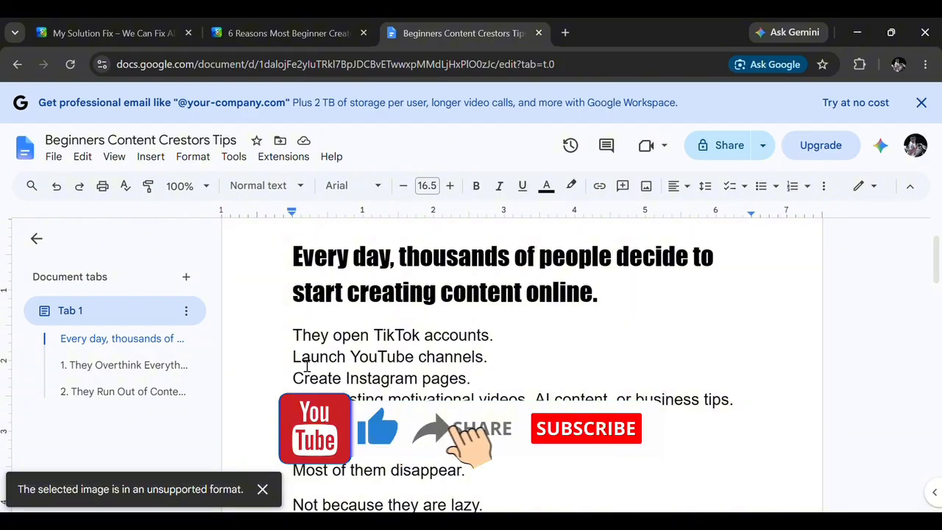
drag(294, 361, 354, 371)
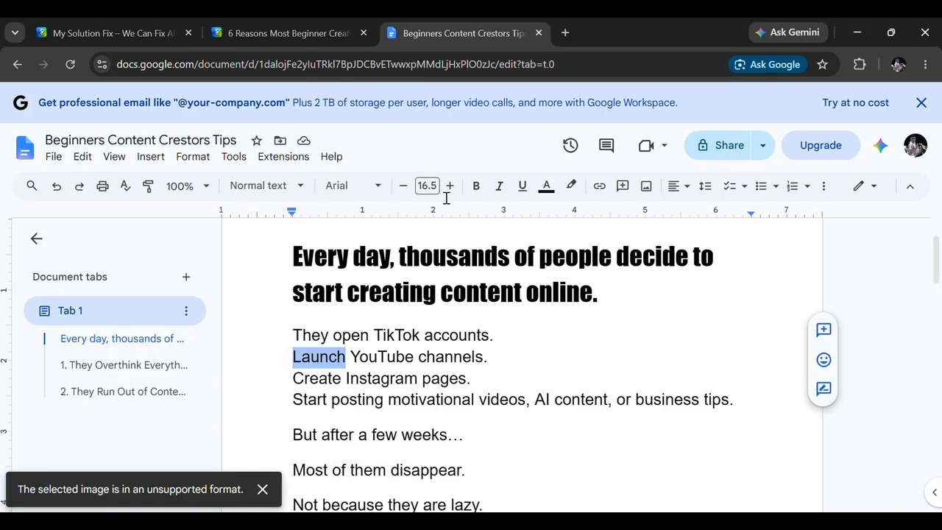
click(501, 187)
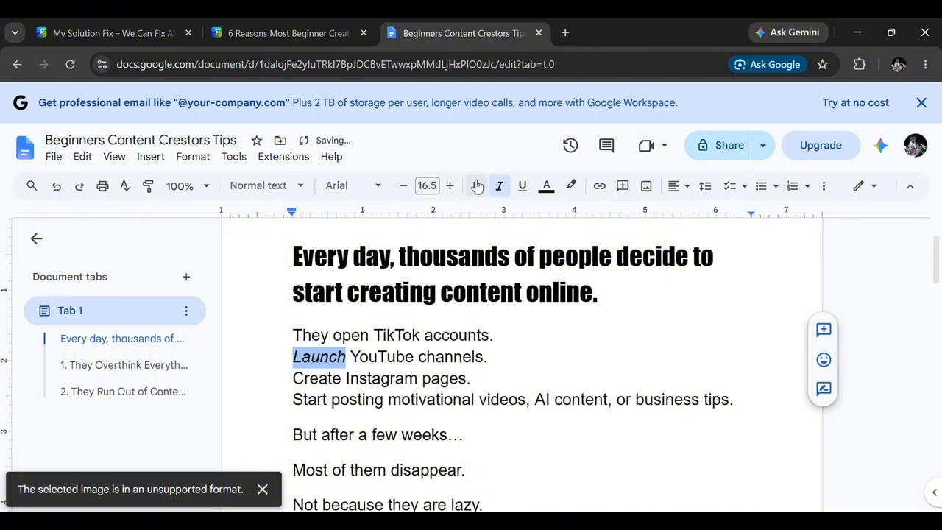
click(477, 187)
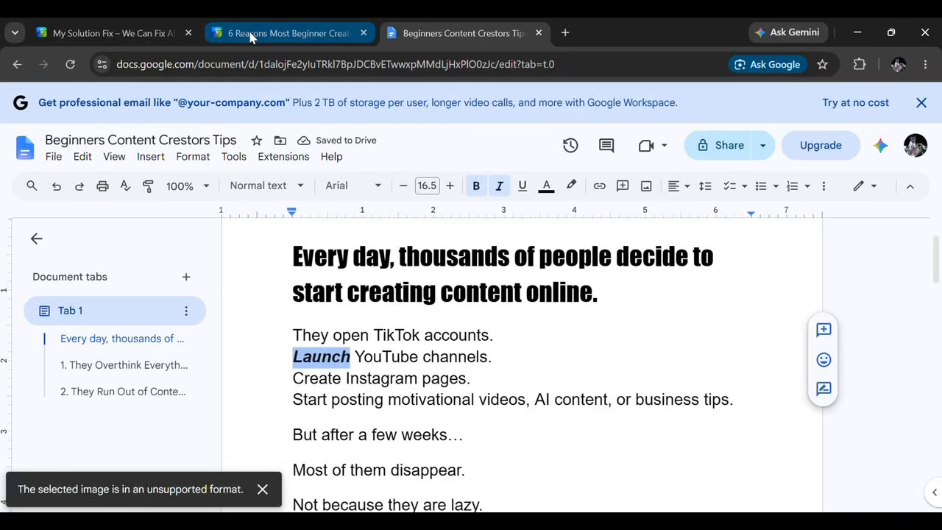
Copy the web address mysolutionfix.wordpress.com from the open My Solution Fix site and return to the Google Docs document.
click(118, 29)
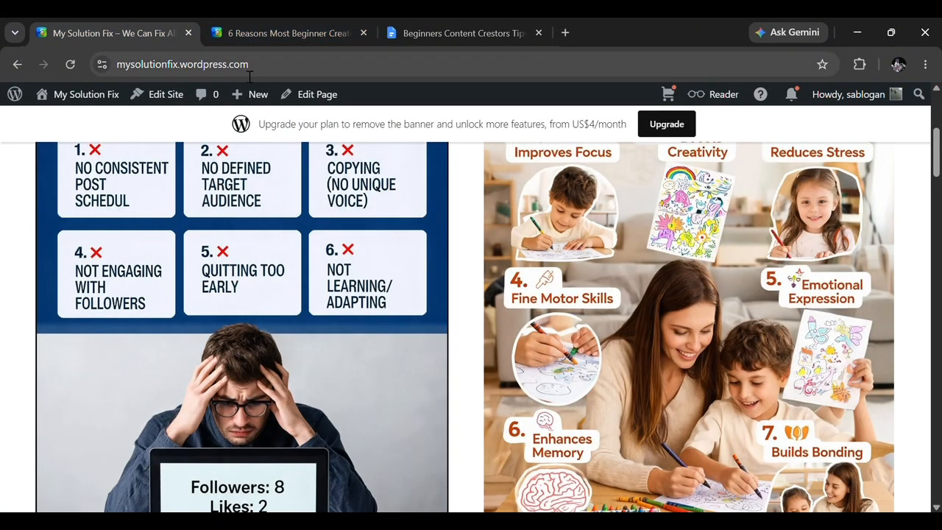
drag(257, 69, 122, 59)
key(ctrl+c)
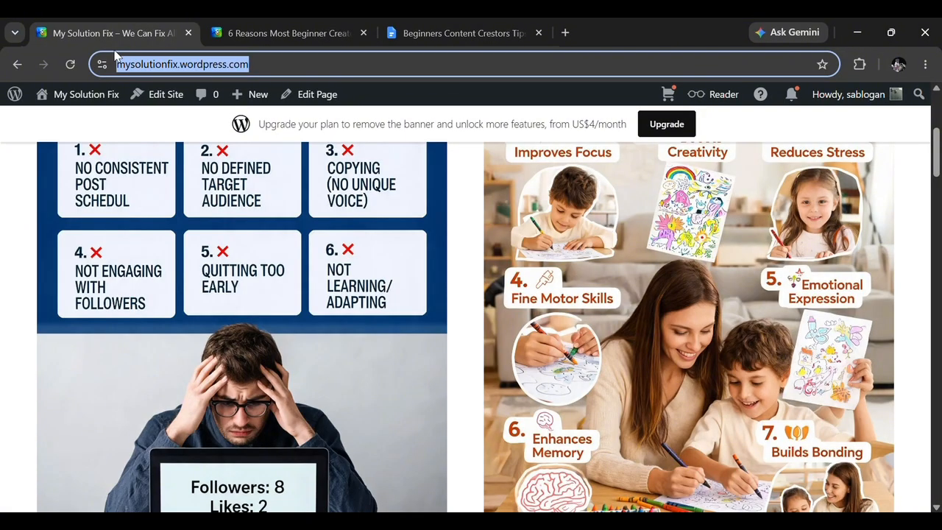
click(289, 68)
click(401, 37)
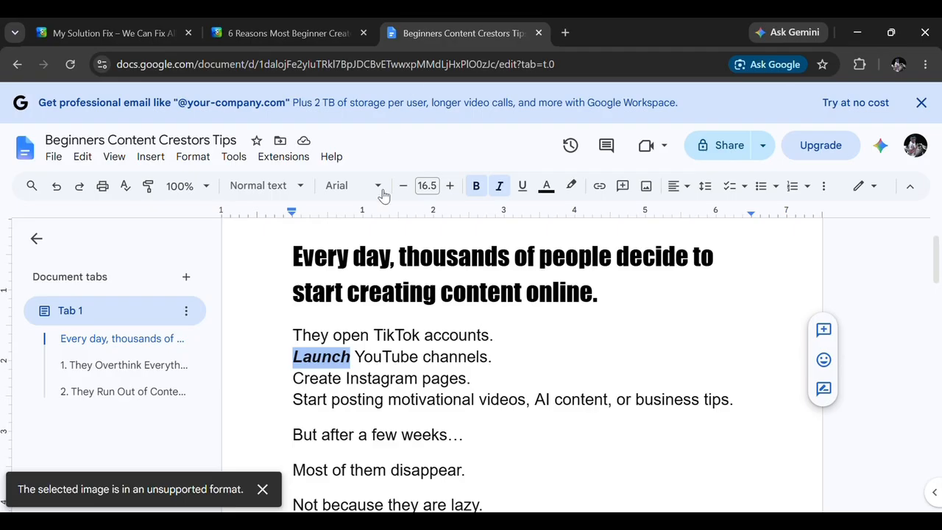
click(601, 188)
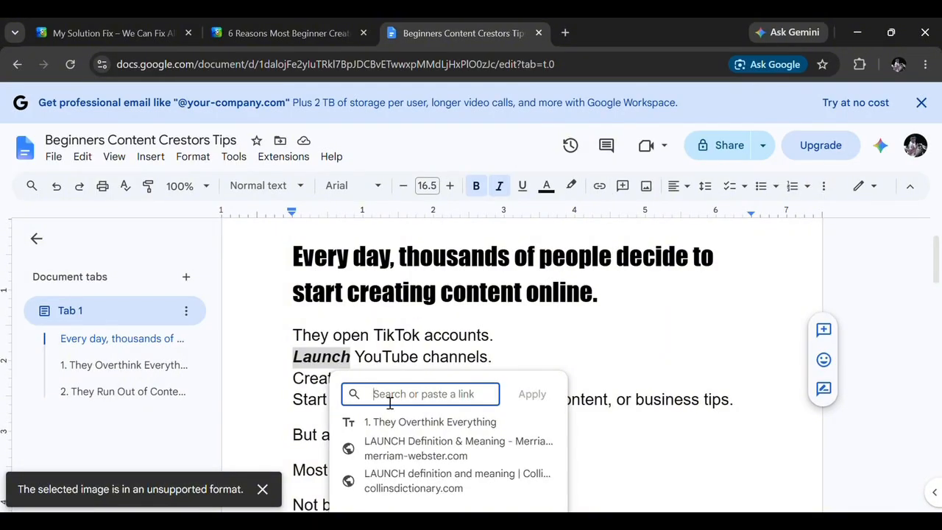
key(ctrl+v)
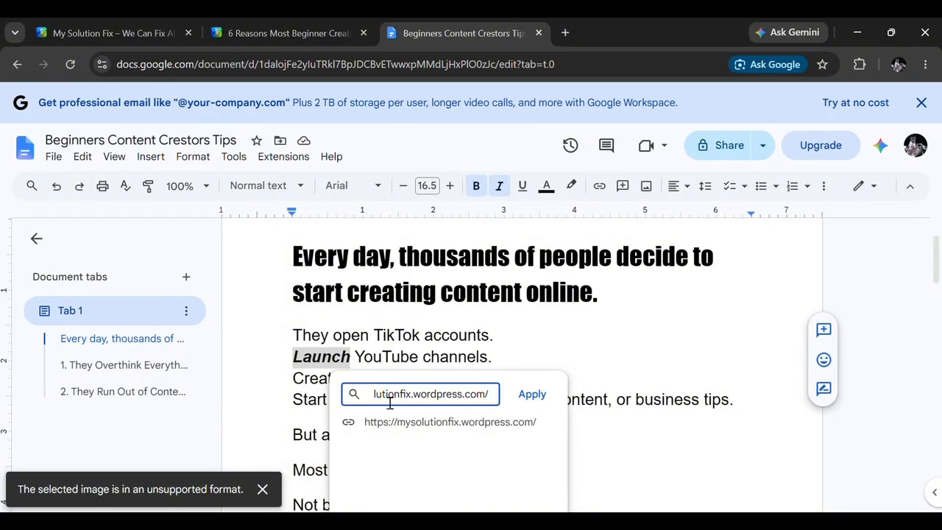
click(539, 398)
click(524, 365)
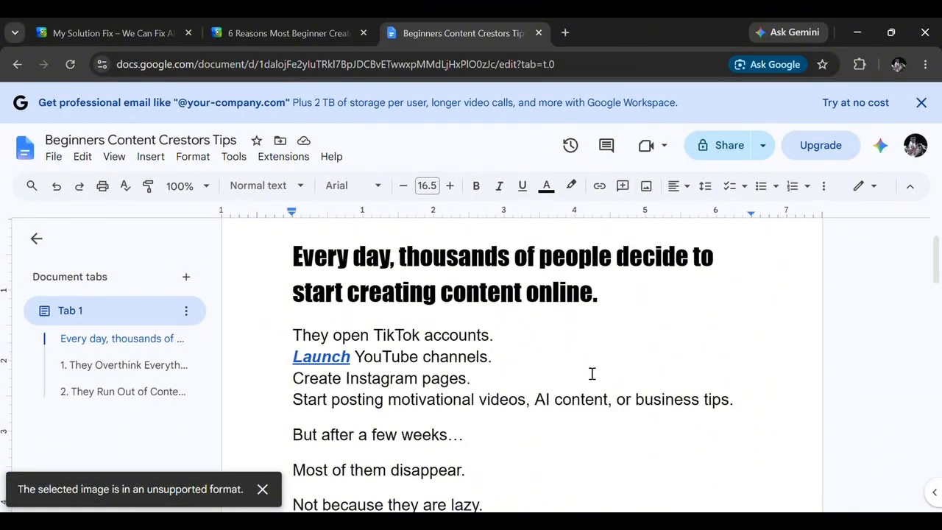
Add blank lines after "Create Instagram pages." and insert the "6 Reasons Most Beginner Creators Never Grow Online" image there.
click(486, 391)
key(Return)
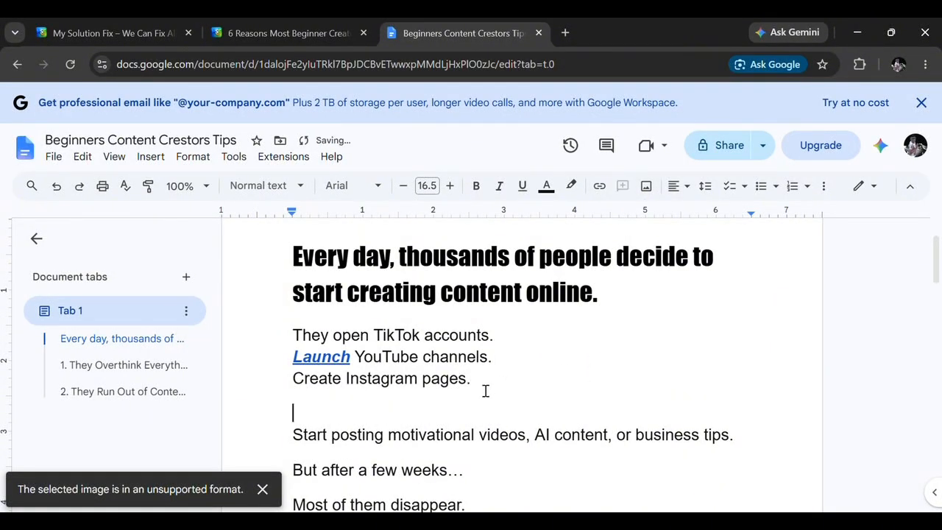
key(Return)
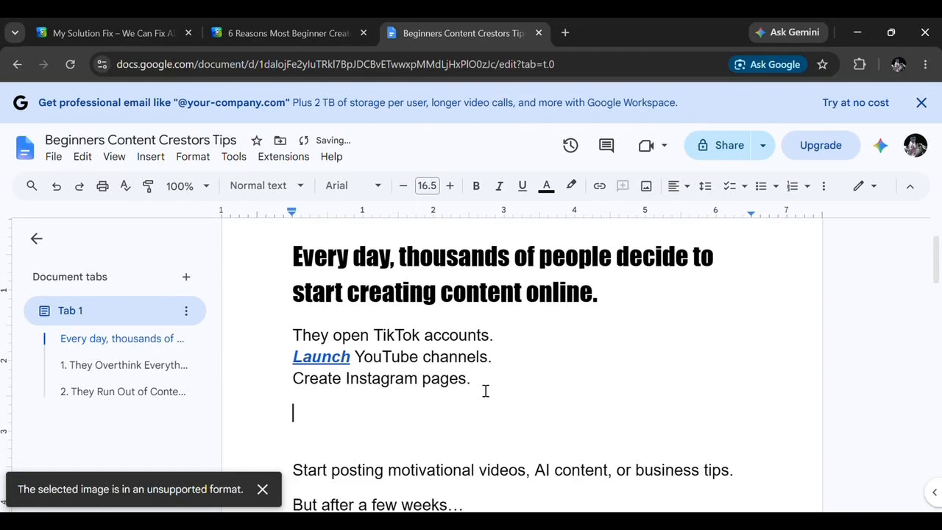
click(647, 187)
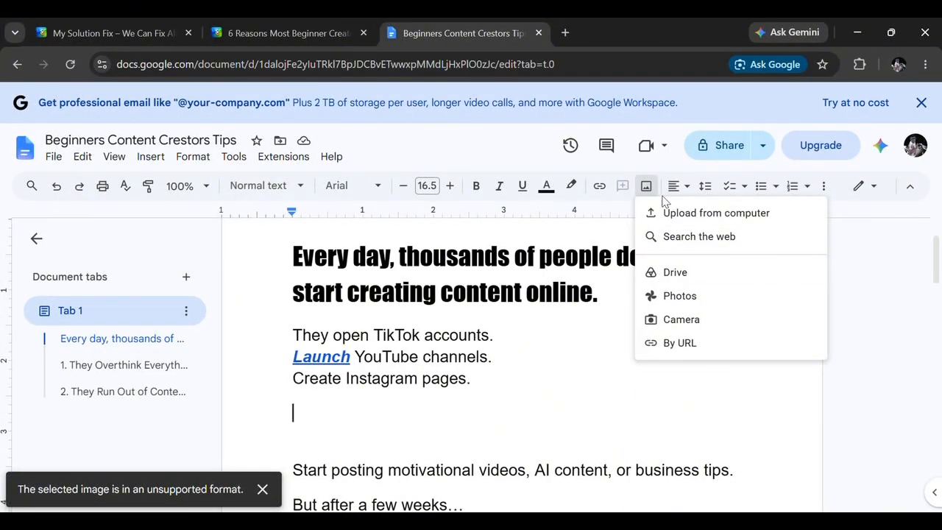
click(683, 214)
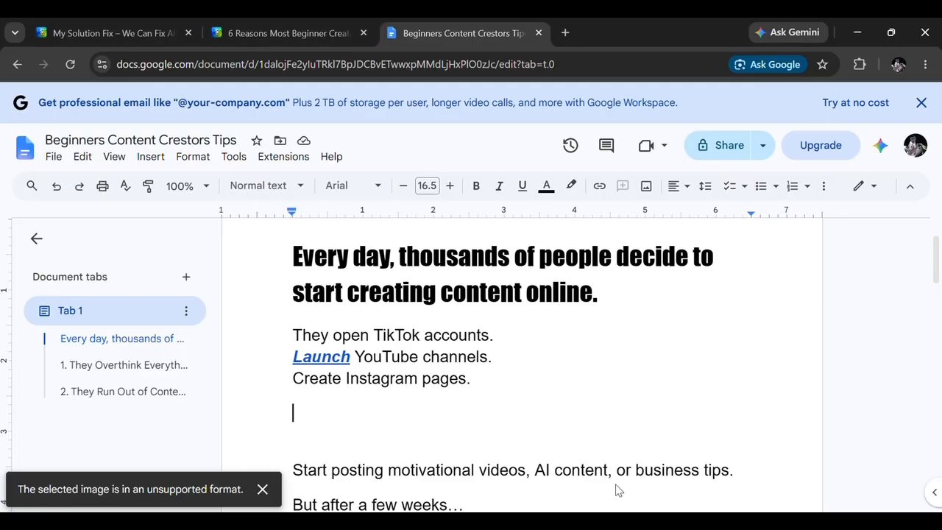
key(ctrl+v)
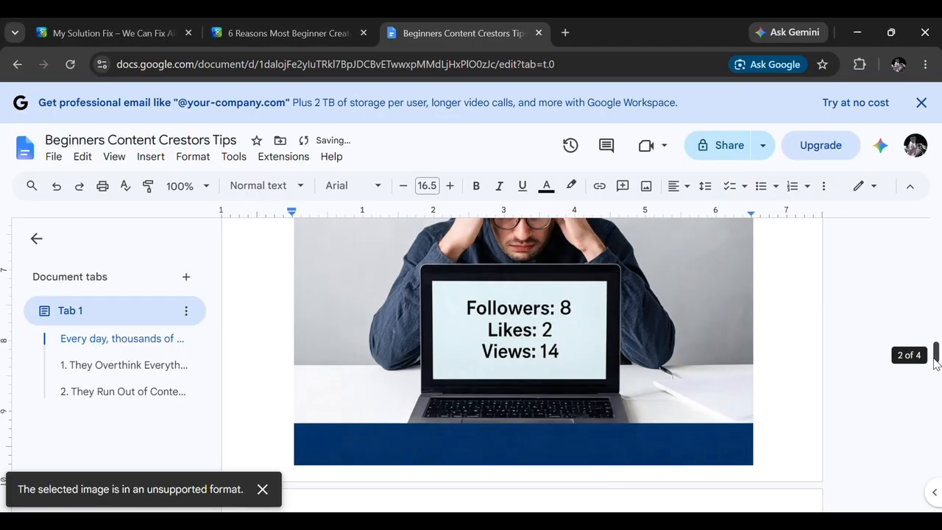
Shrink the inserted image proportionally to about 2.6 inches wide.
drag(937, 356, 898, 353)
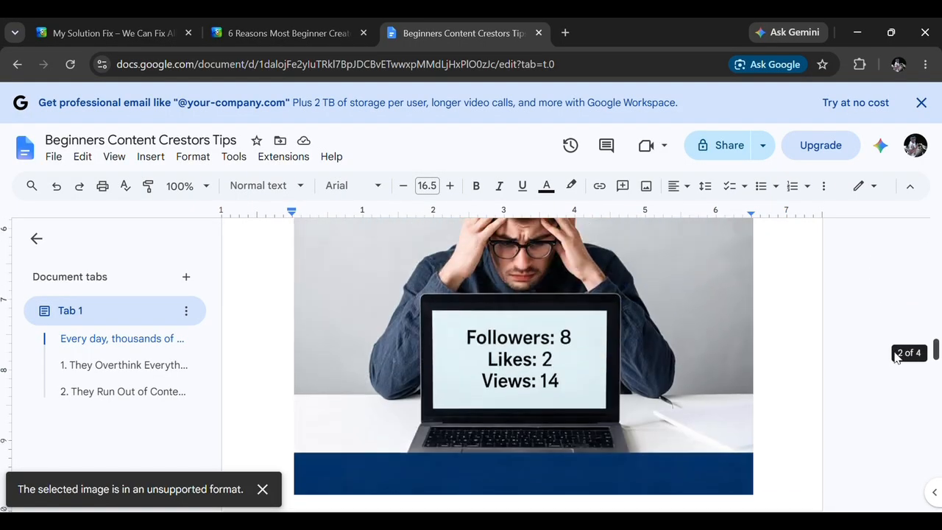
click(668, 326)
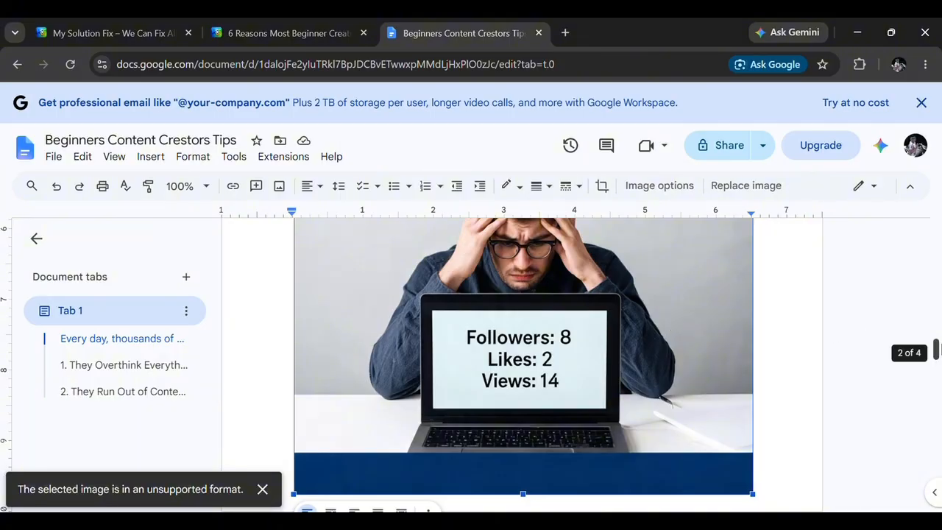
drag(936, 351, 934, 311)
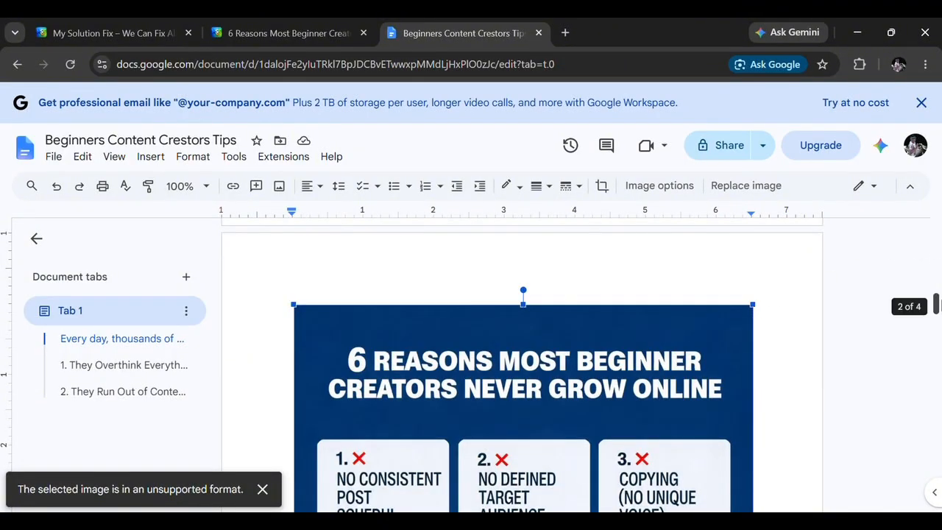
drag(937, 305, 937, 326)
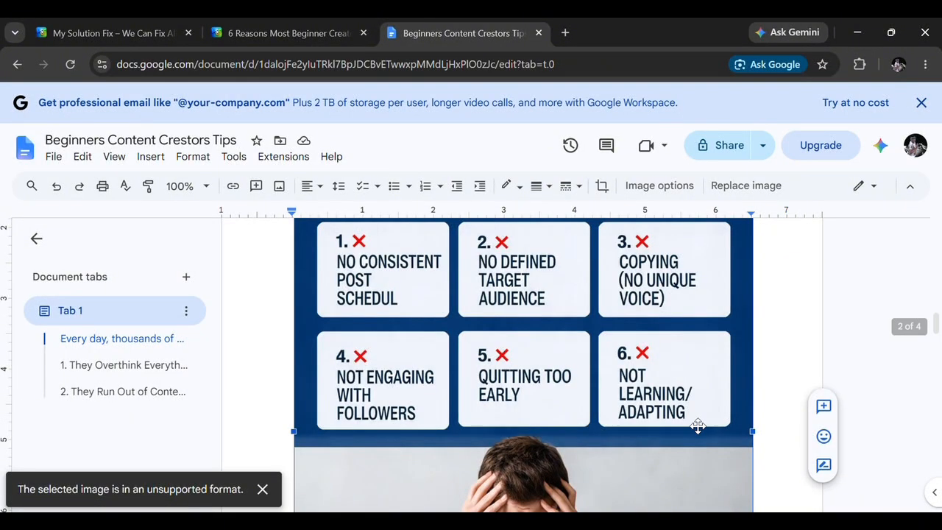
drag(937, 324, 933, 361)
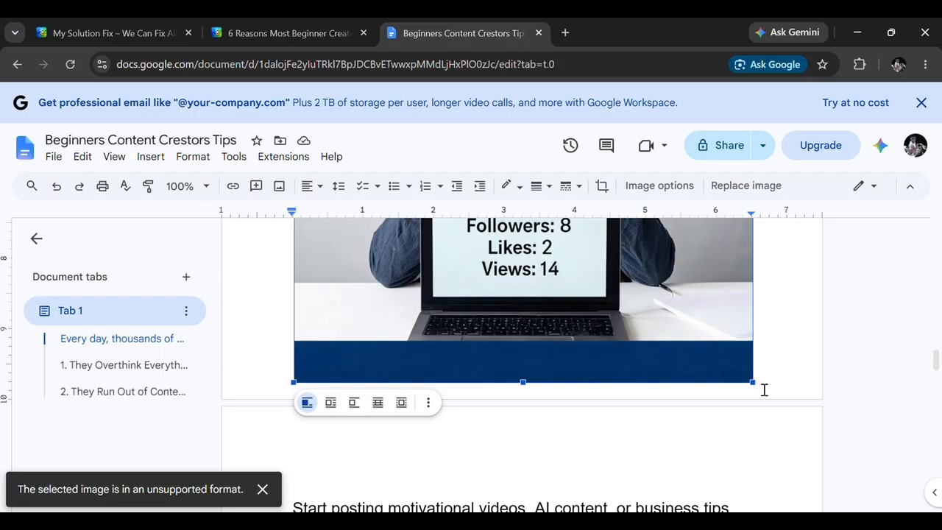
drag(759, 387, 568, 255)
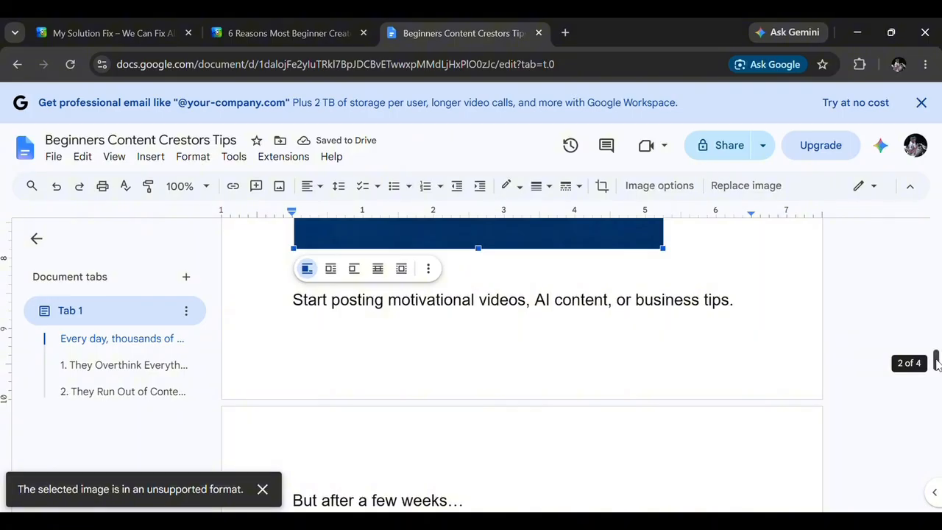
drag(935, 360, 915, 356)
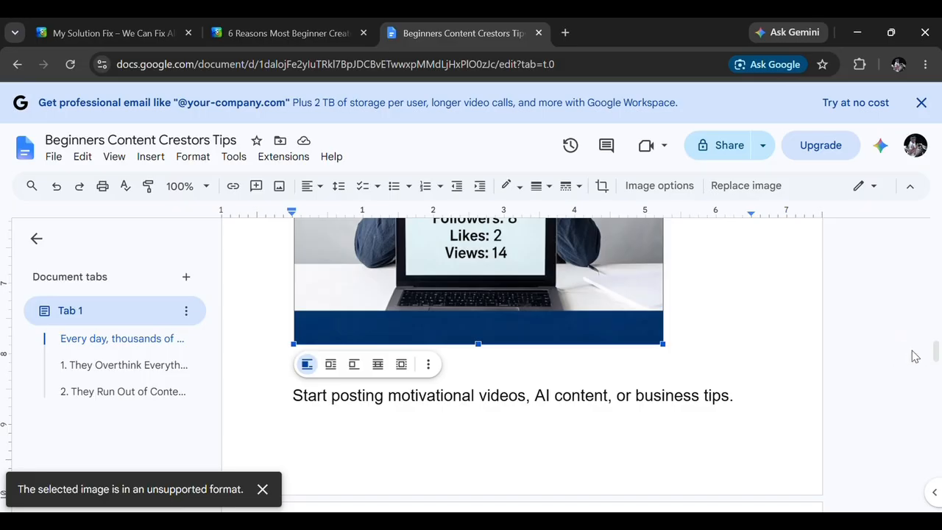
drag(663, 344, 483, 250)
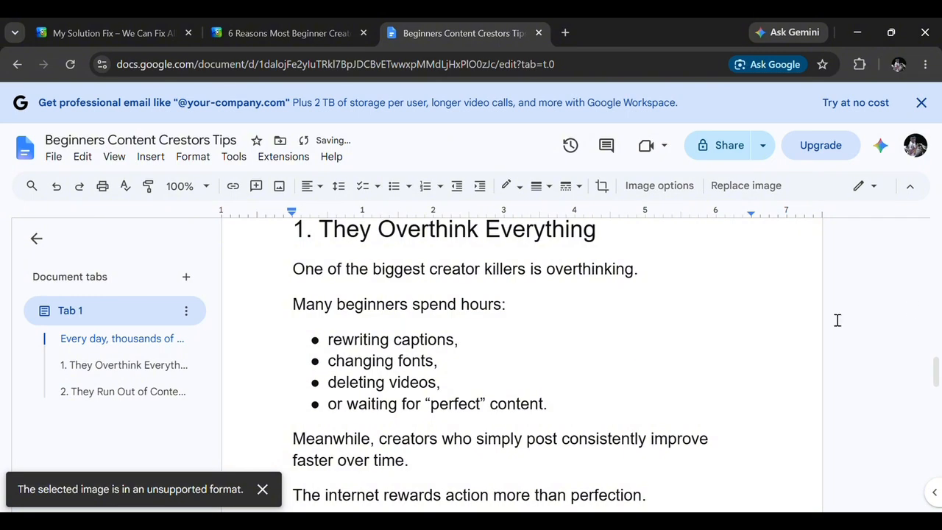
Reduce the image's height to about 2.3 inches and stretch its width to about 3.2 inches.
drag(936, 375, 910, 268)
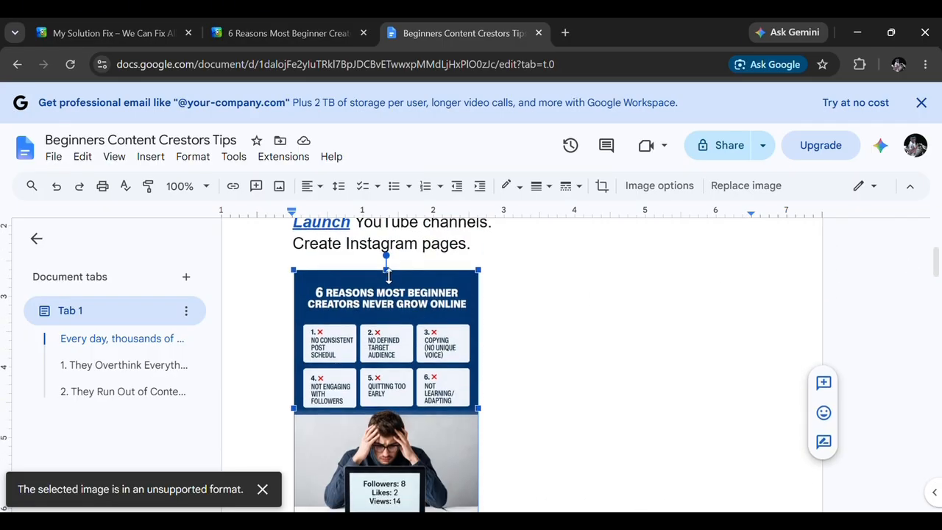
drag(388, 273, 392, 393)
drag(488, 353, 526, 362)
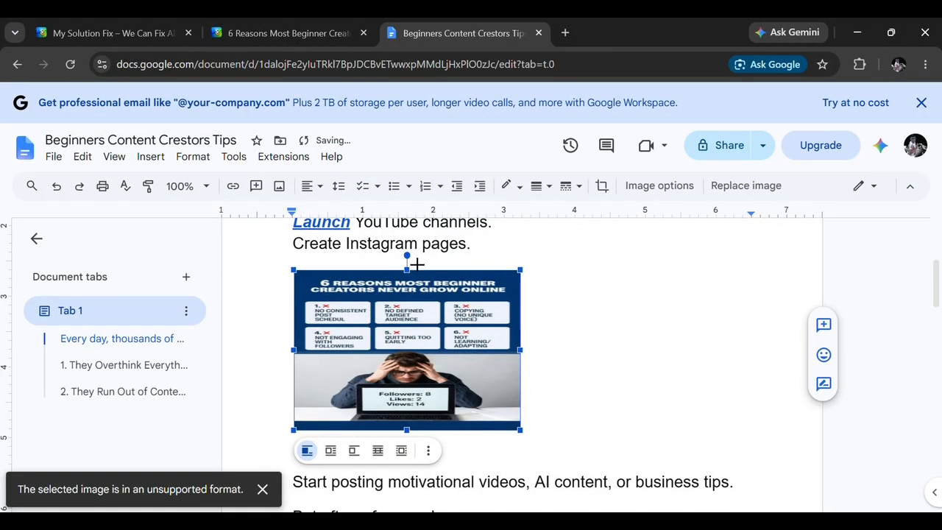
Tilt the image counterclockwise, undo the rotation and deselect the image.
drag(409, 256, 373, 265)
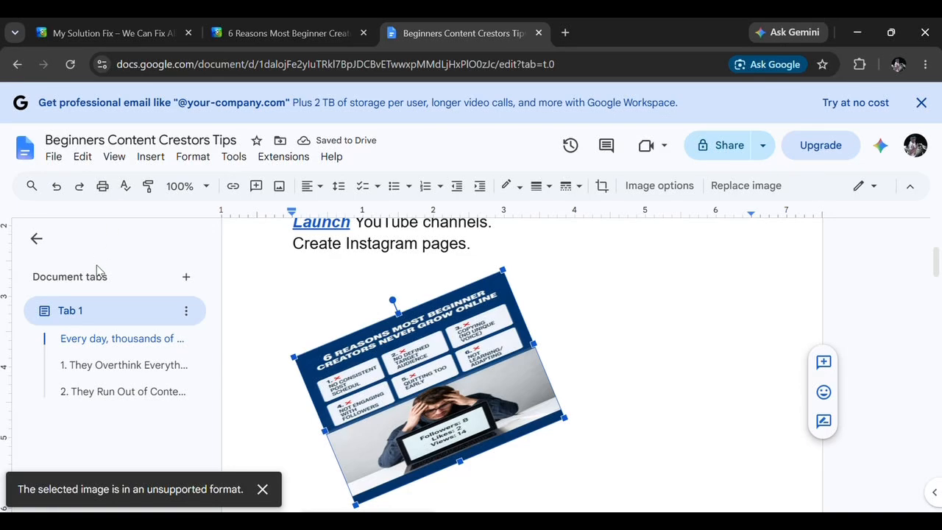
click(49, 190)
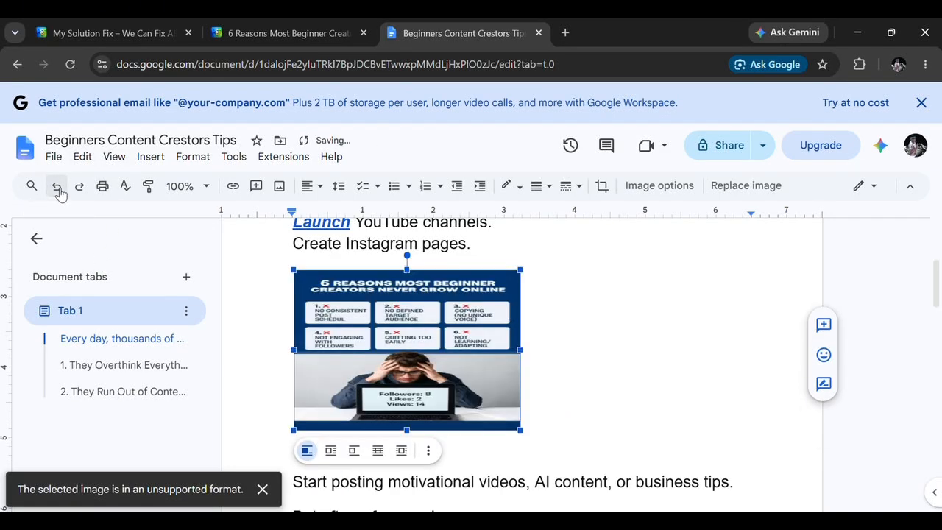
click(625, 383)
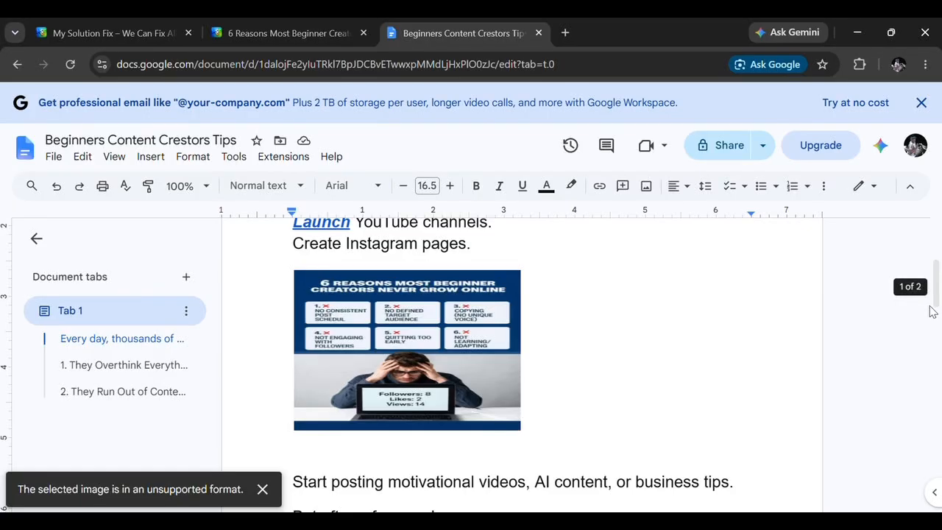
Center-align the three lines from "They open TikTok accounts." to "Create Instagram pages.".
scroll(935, 291, down, 1)
drag(939, 293, 931, 253)
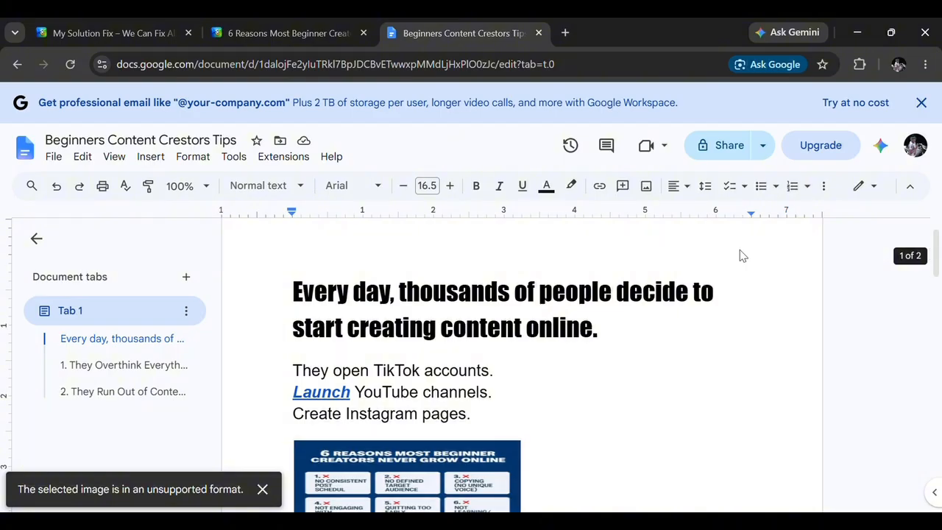
drag(297, 372, 502, 426)
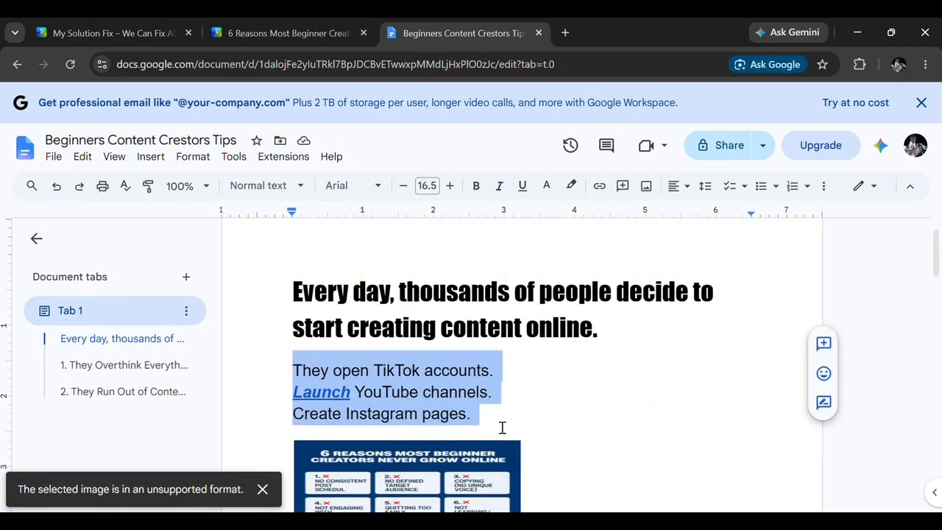
click(690, 187)
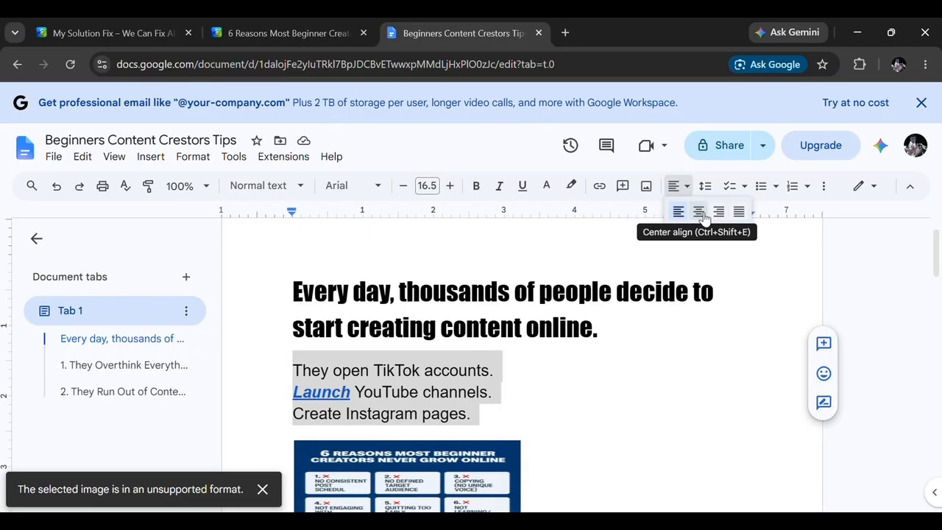
click(699, 212)
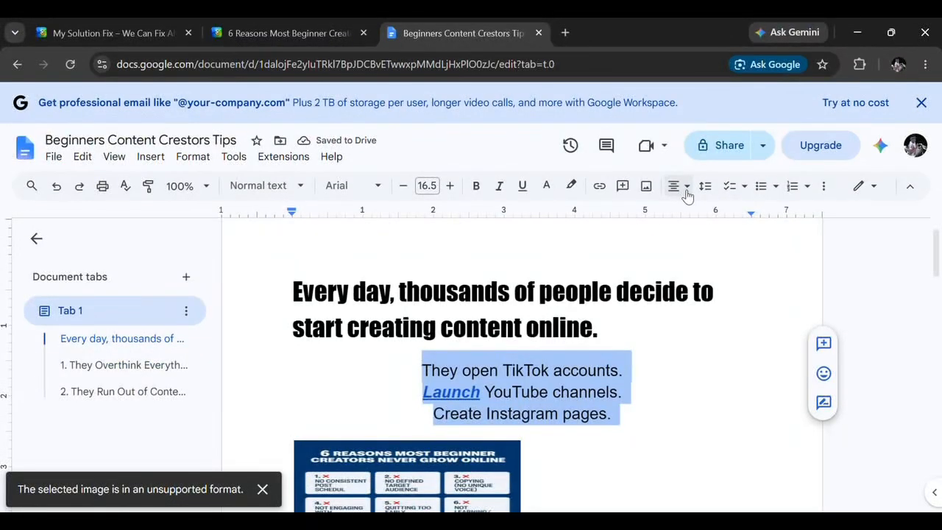
Right-align the three selected lines, and set them back to left alignment.
click(689, 190)
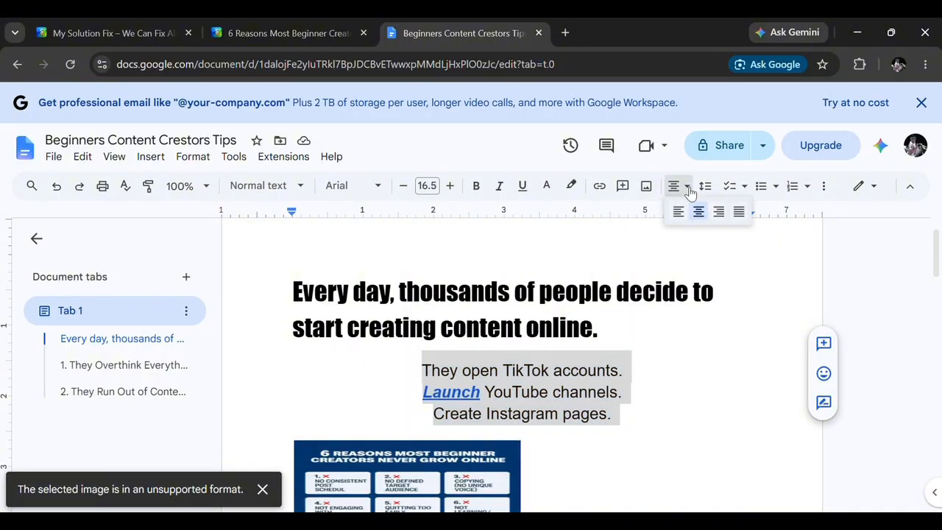
click(718, 213)
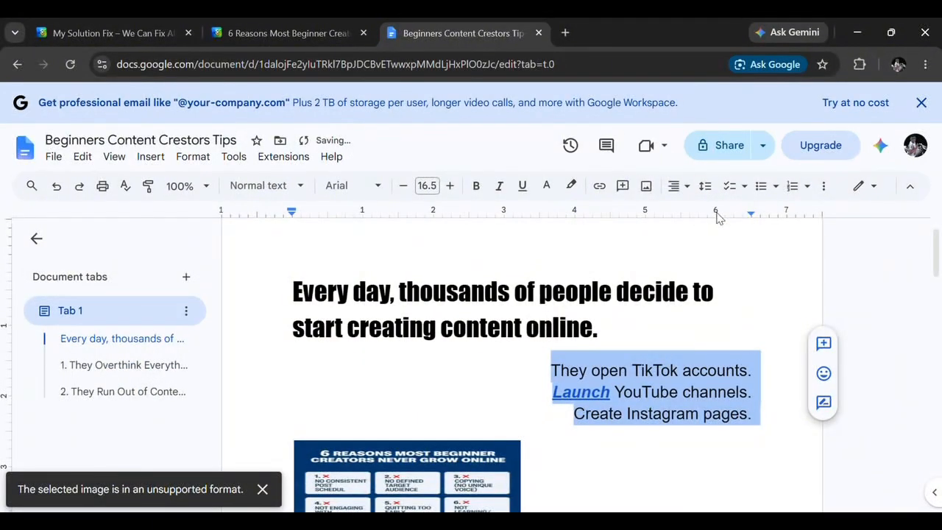
click(677, 187)
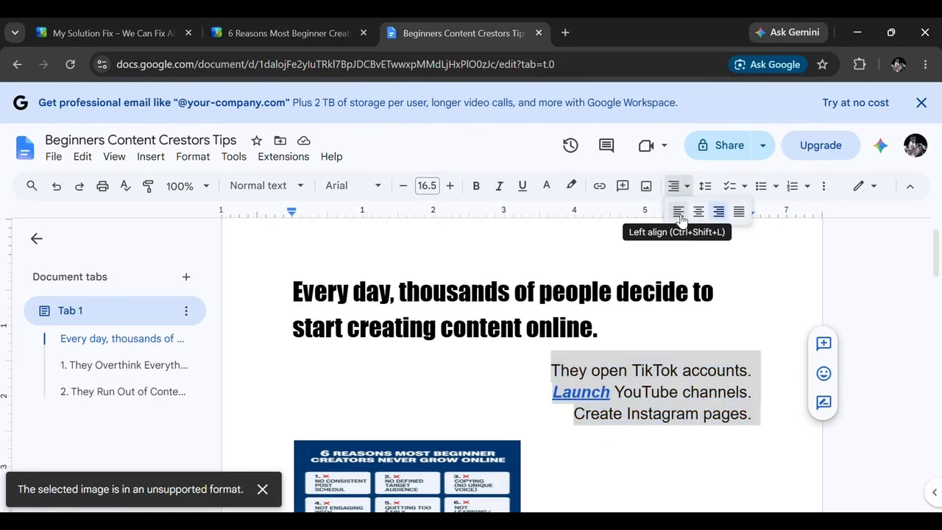
click(681, 214)
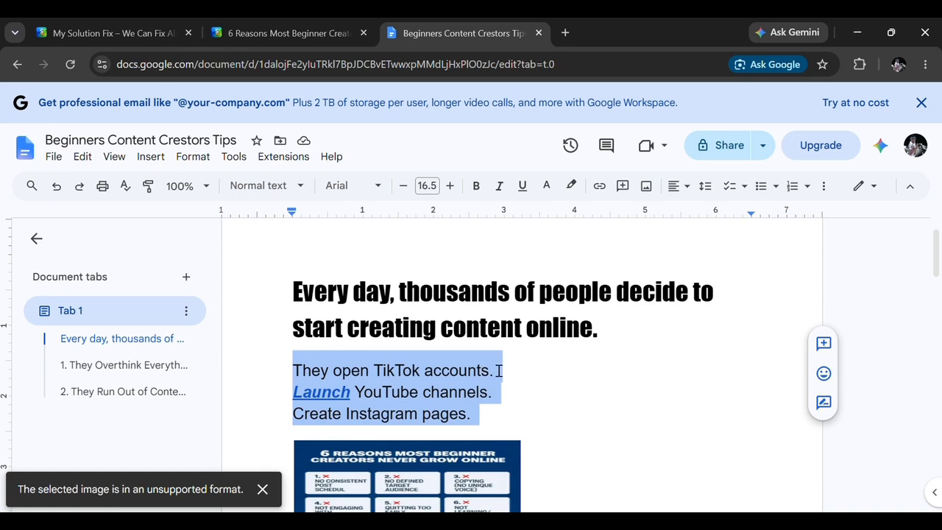
Justify the text of the entire document and clear the selection.
click(689, 189)
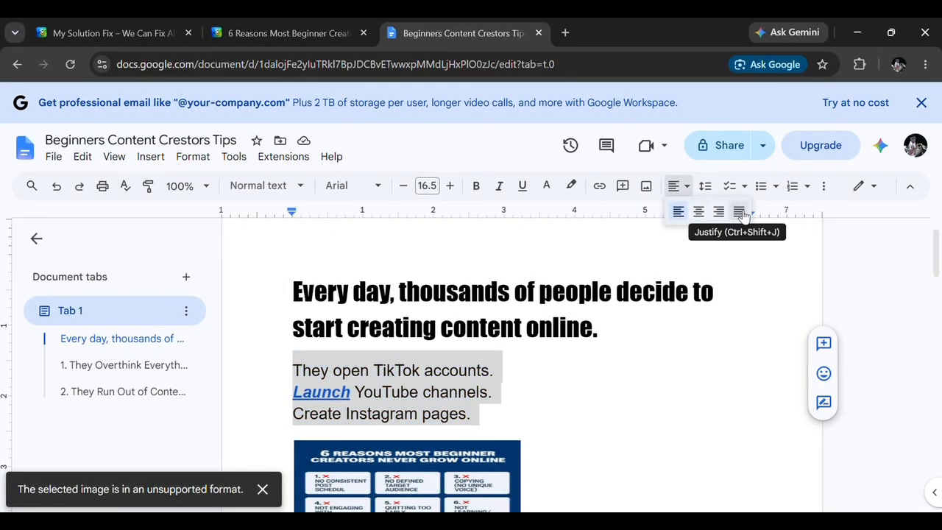
click(572, 394)
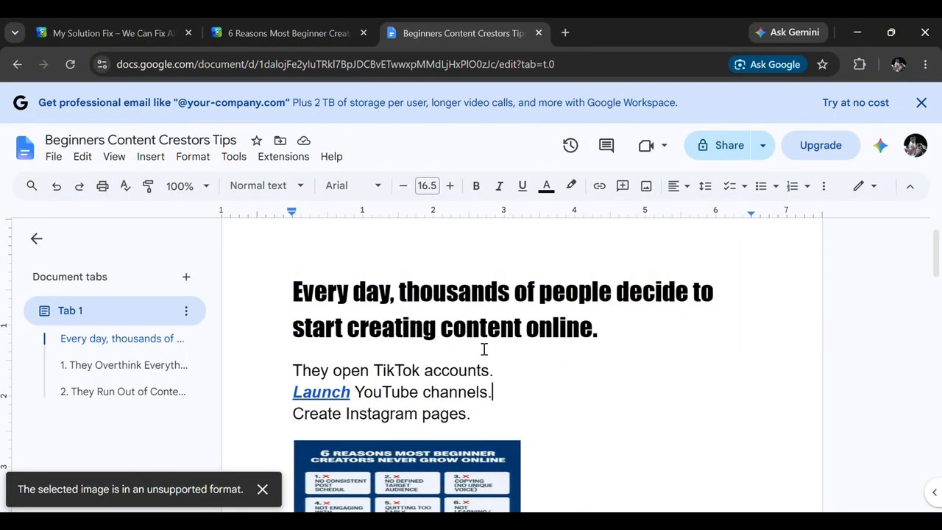
key(ctrl+a)
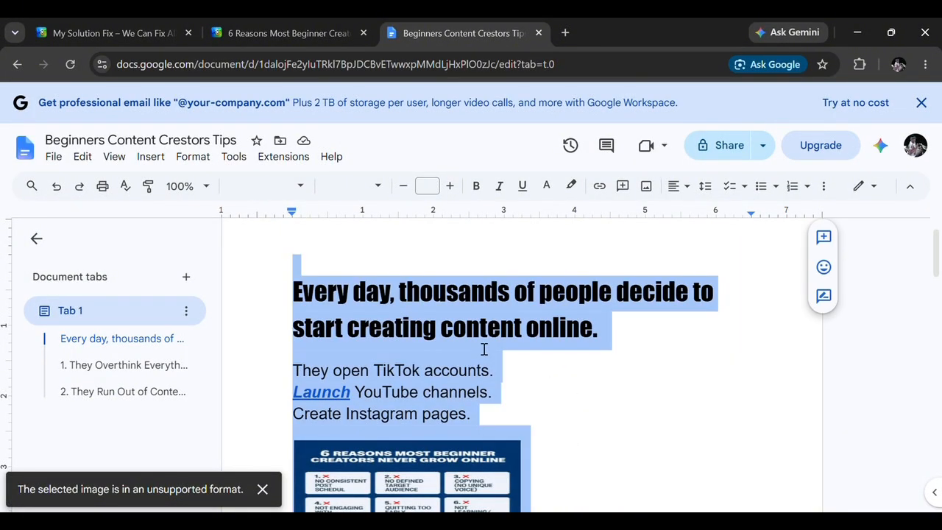
click(684, 187)
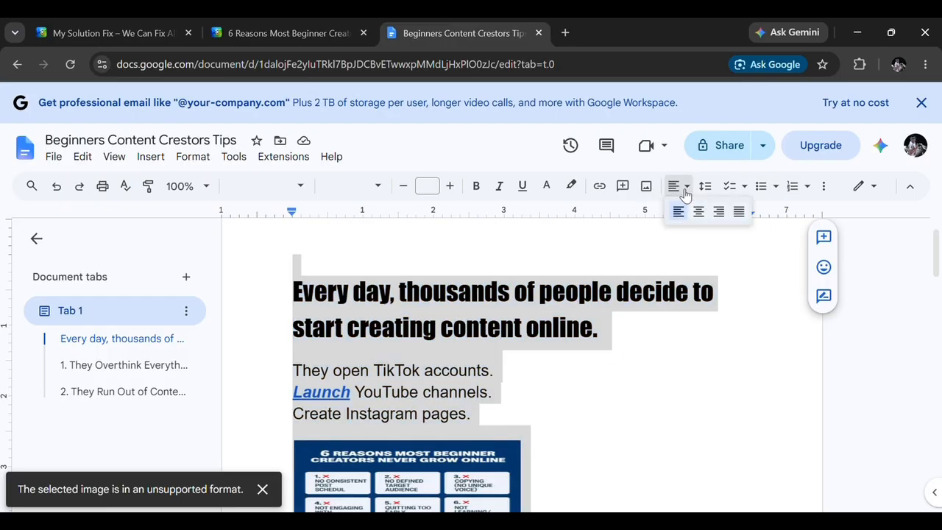
click(739, 211)
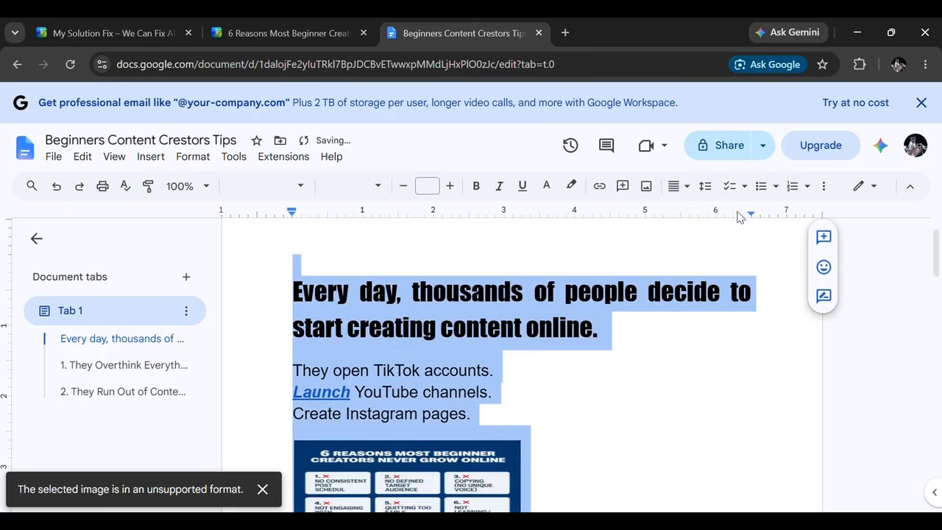
click(590, 385)
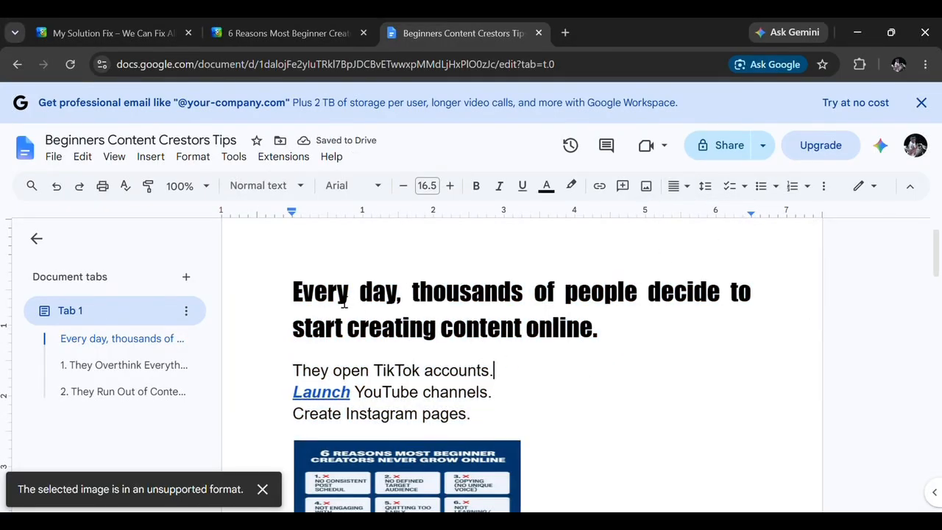
Review the line and paragraph spacing options for the title, plus the checklist options, without changing anything.
click(295, 304)
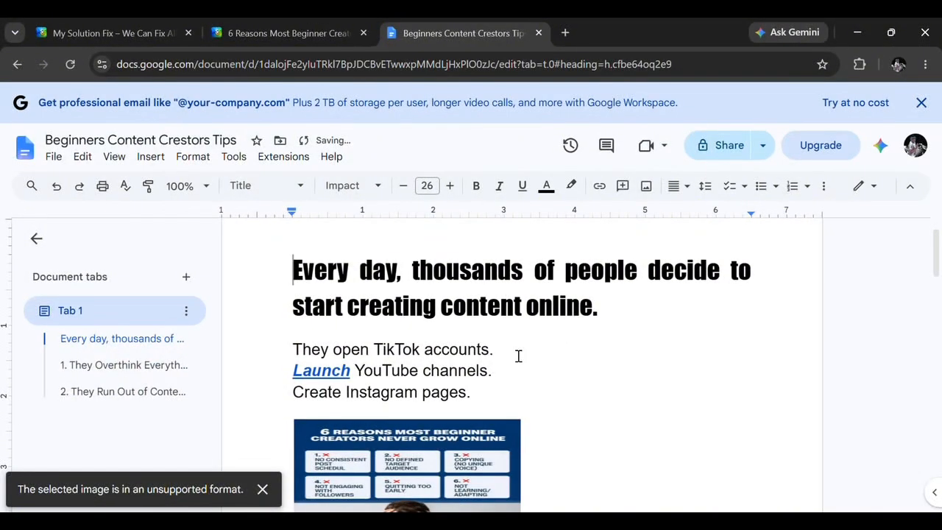
click(705, 187)
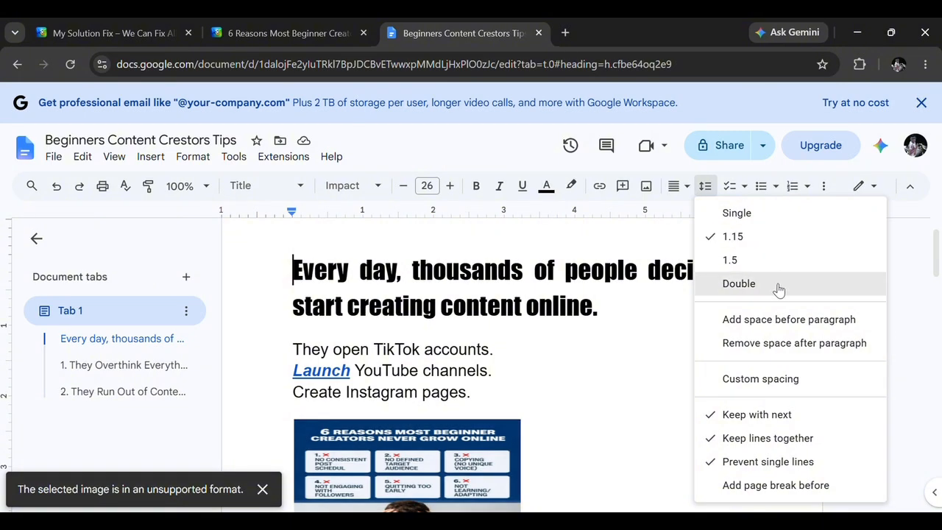
click(635, 346)
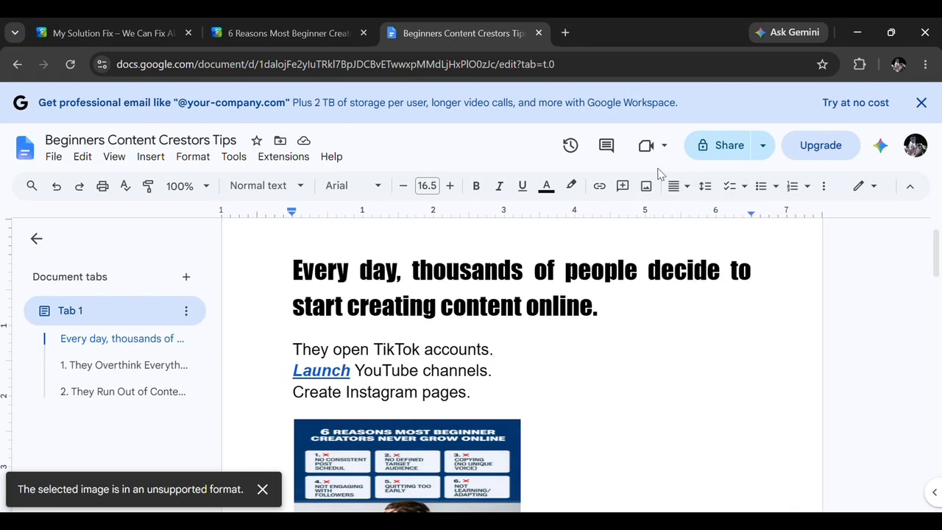
click(746, 188)
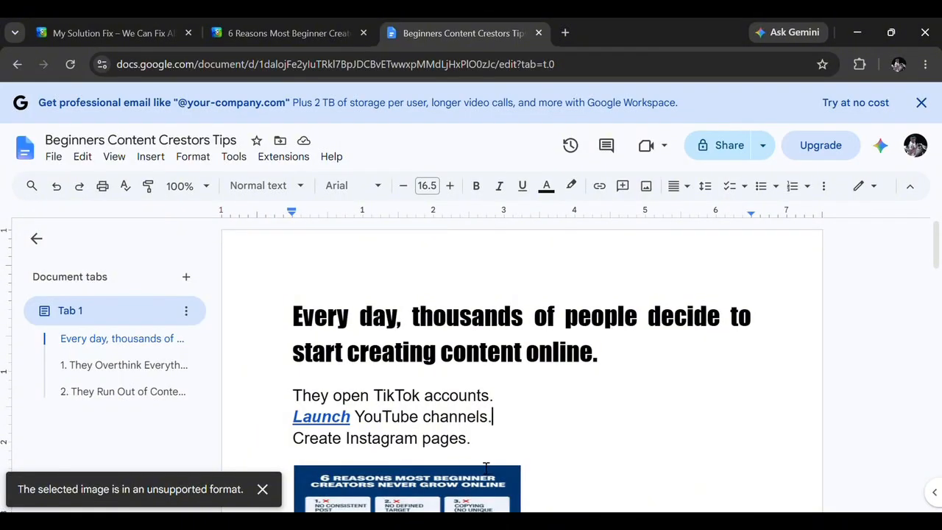
Start a bulleted list on a new line below "Create Instagram pages." with "Tik Tok" as its first item.
key(Return)
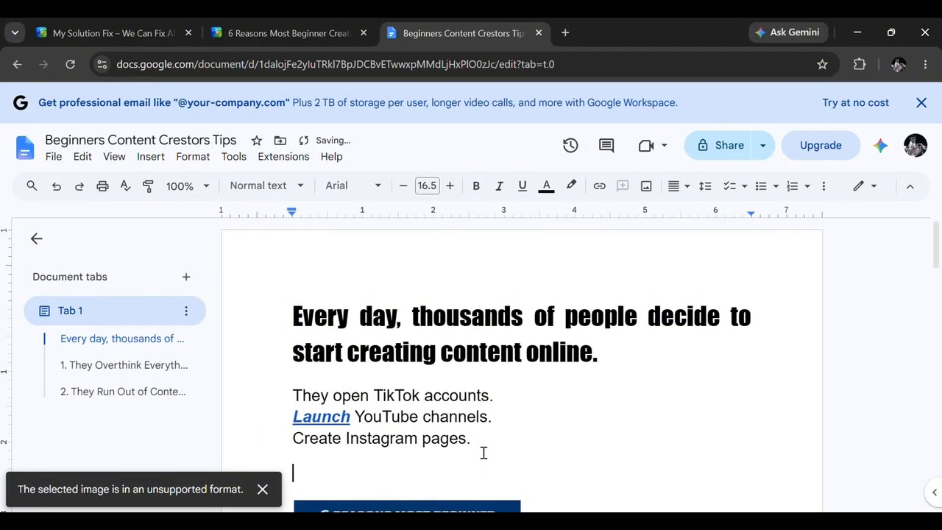
click(765, 189)
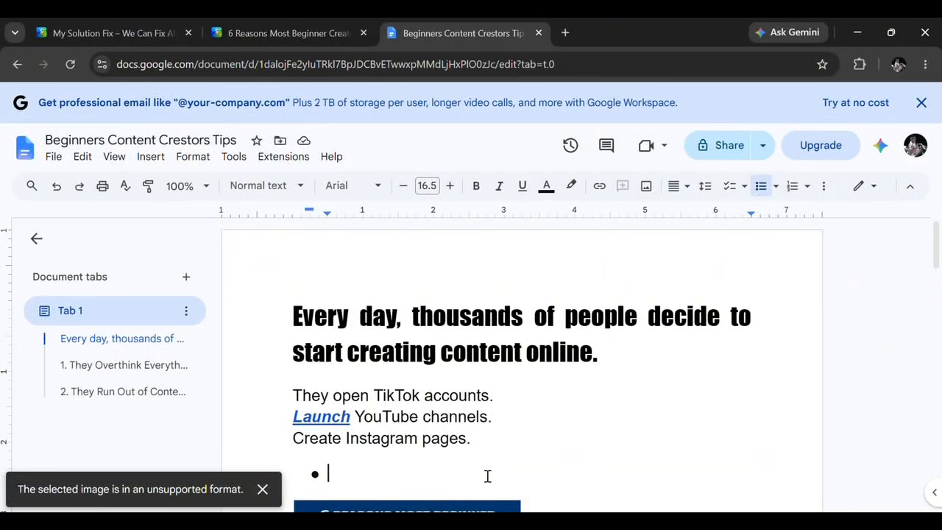
text(t)
key(BackSpace)
text(Tik)
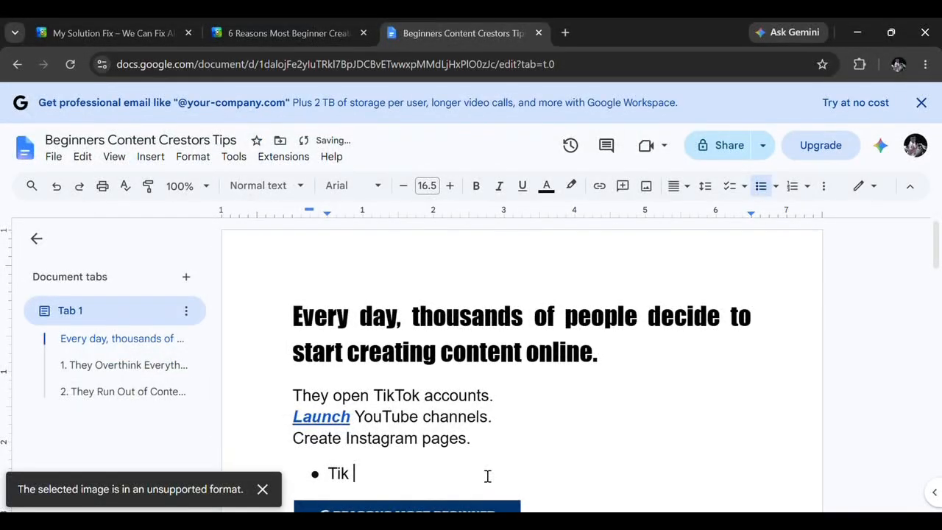
text( Tok)
key(Return)
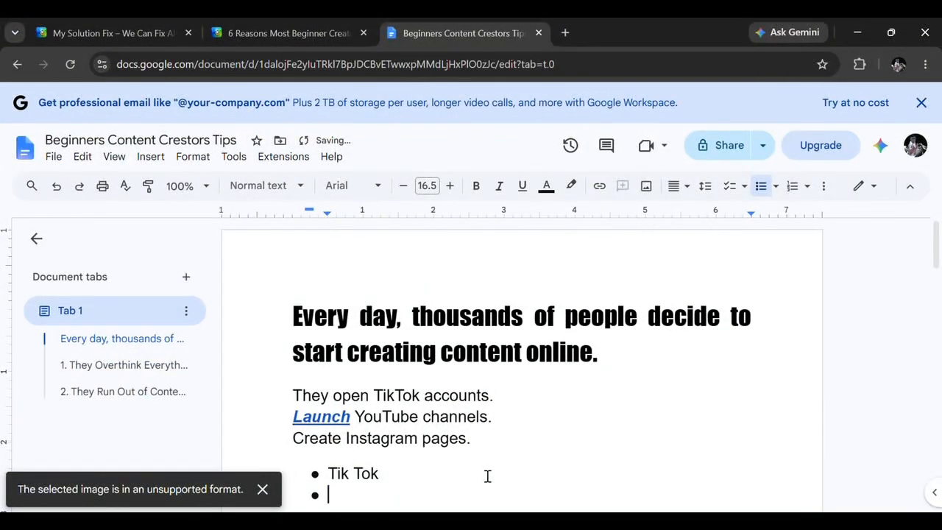
Add the items "Youtube", "Instagram" and "Facebook" to the bulleted list.
text(Youtube)
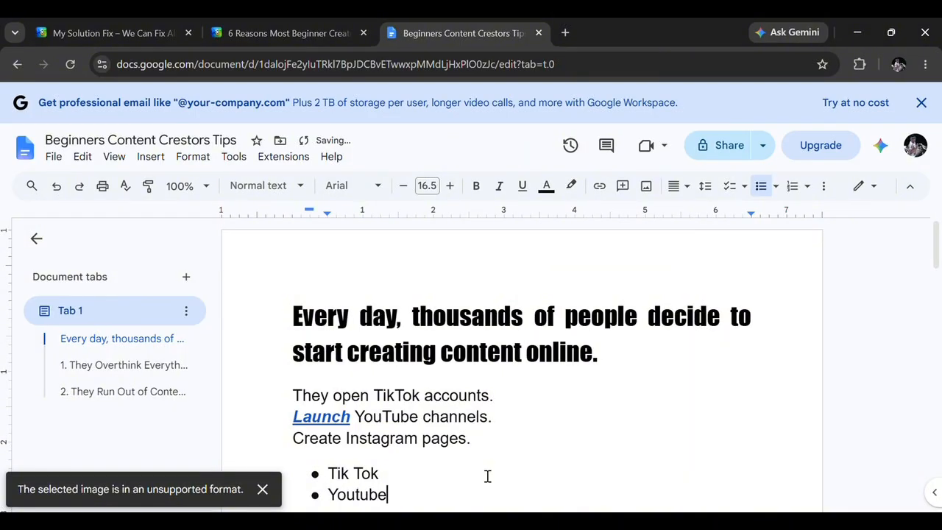
key(Return)
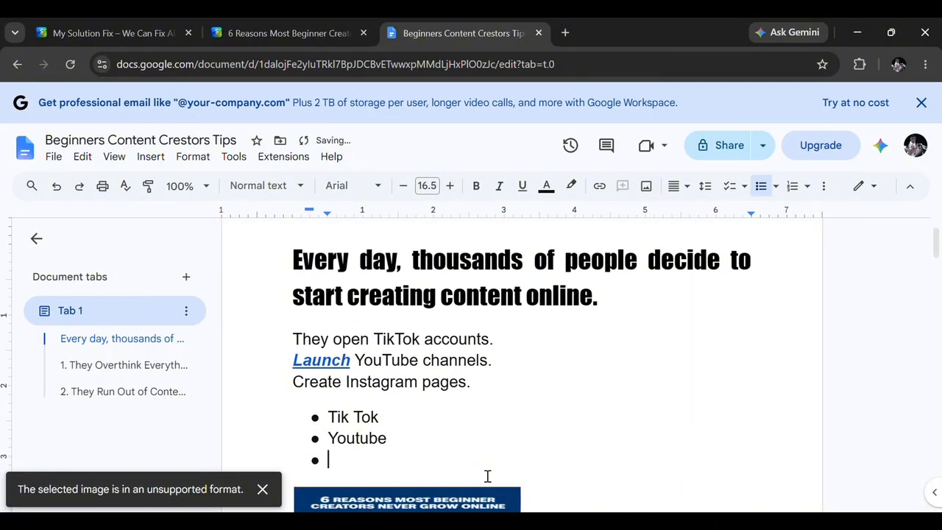
text(Instagram)
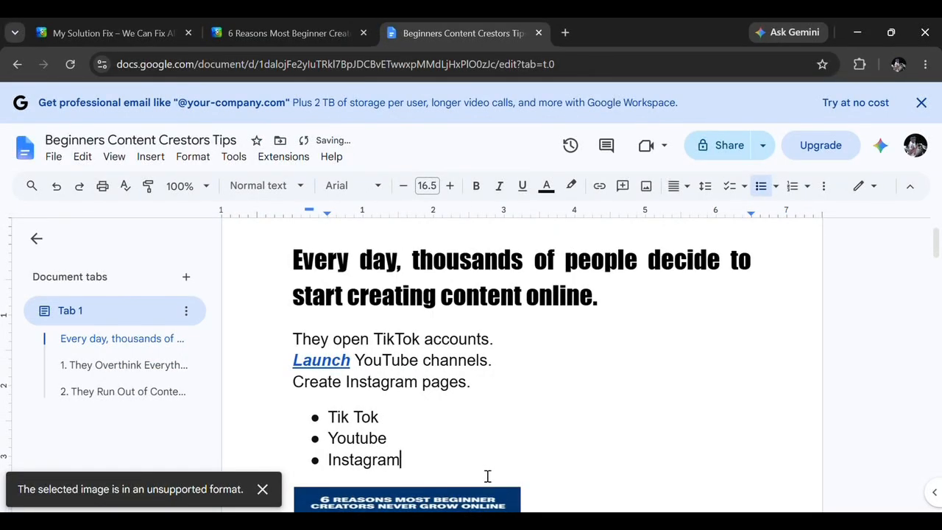
key(Return)
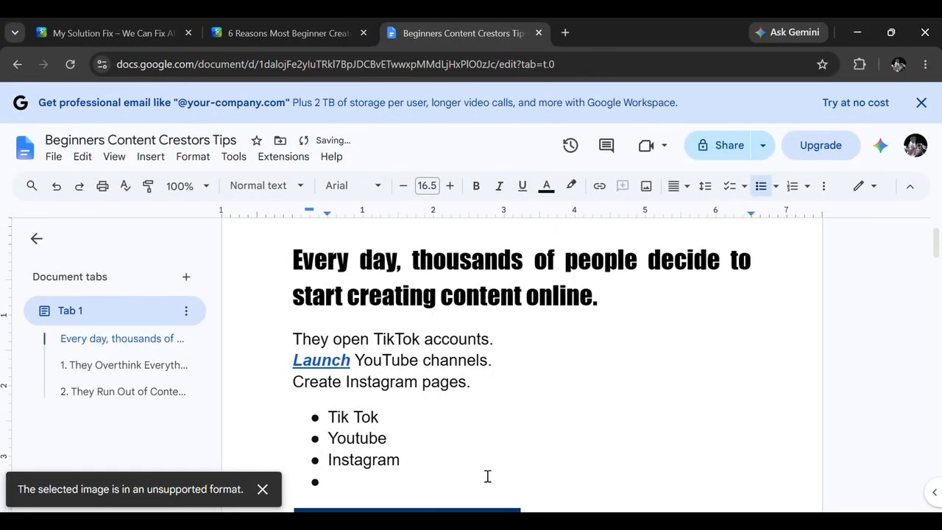
text(Facebiik)
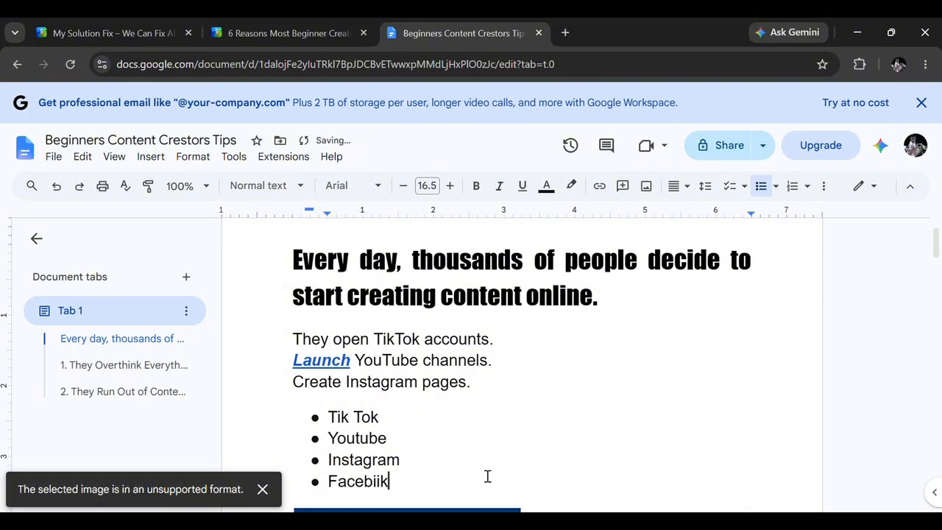
key(BackSpace)
key(BackSpace)
key(BackSpace)
text(ook)
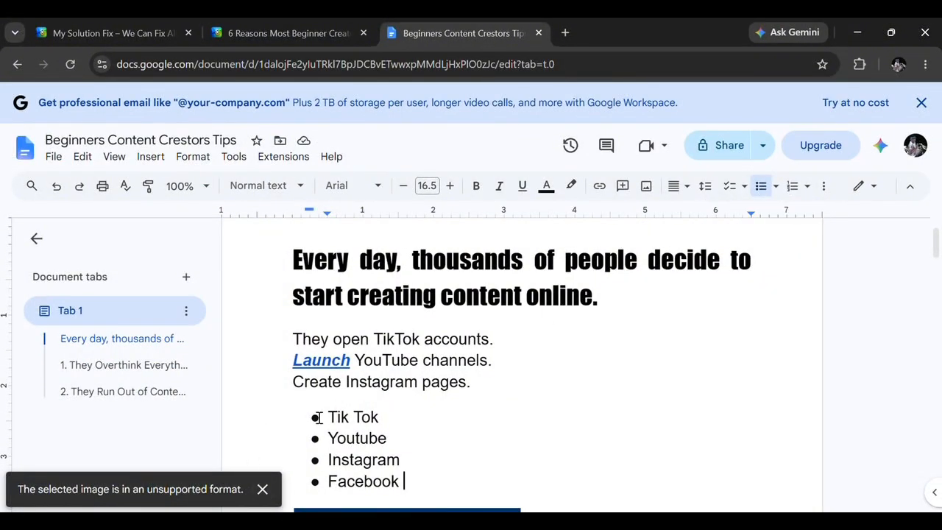
Delete the whole bulleted list above the image.
drag(328, 416, 416, 494)
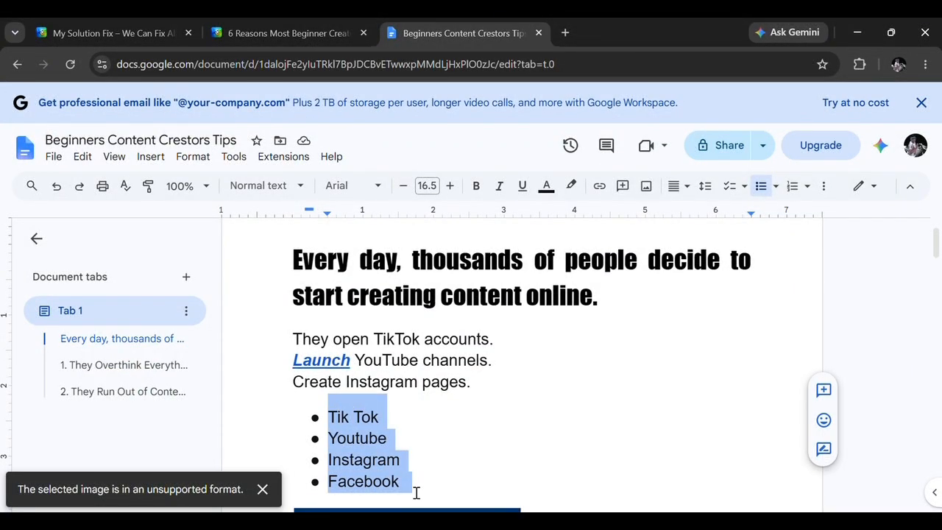
key(BackSpace)
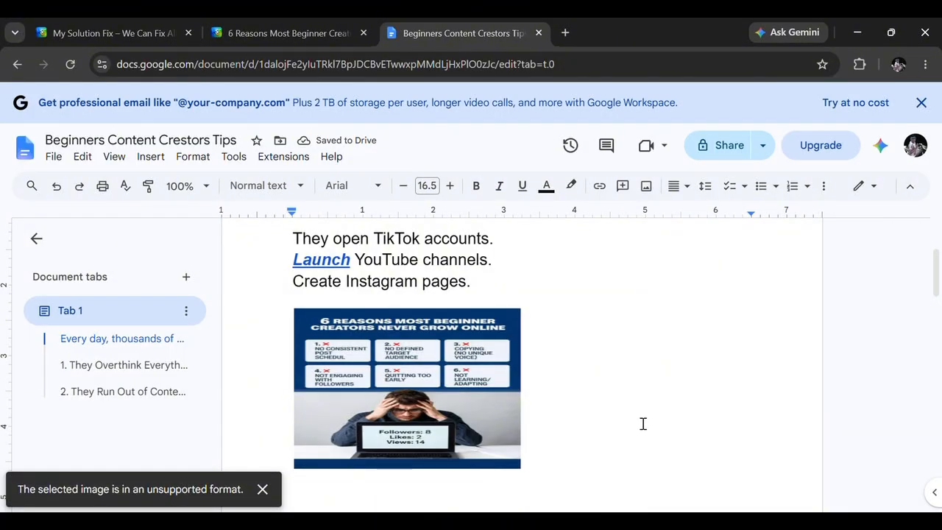
scroll(642, 423, up, 2)
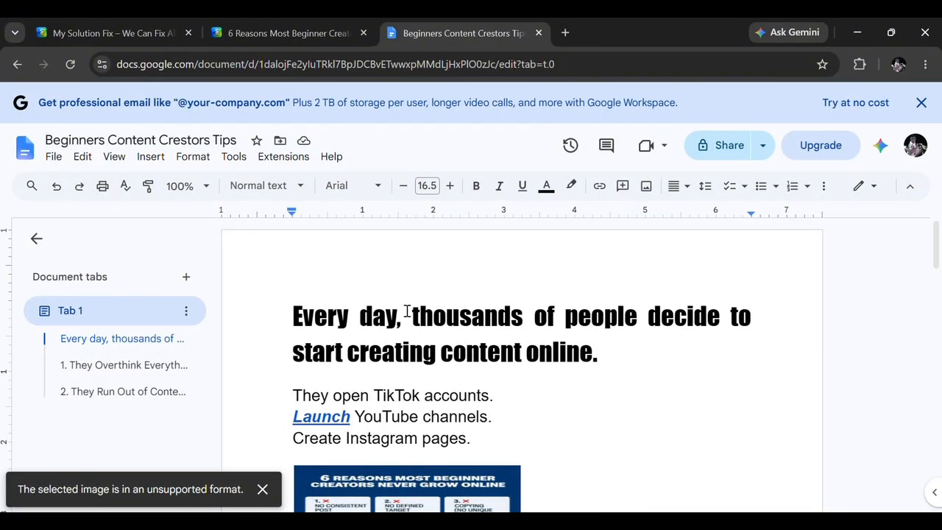
Examine the available file, editing, view, insertion, formatting and tool commands, including the share, email and download options.
click(59, 158)
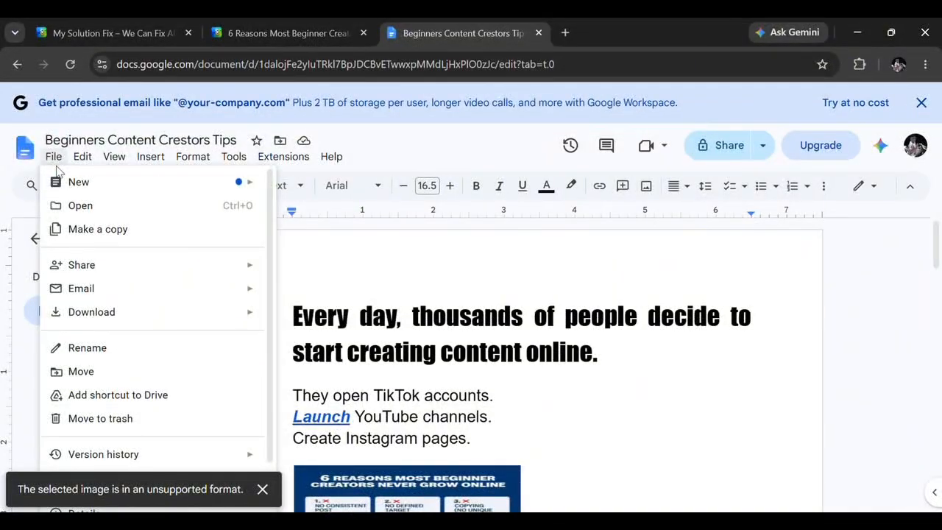
mouse_move(79, 273)
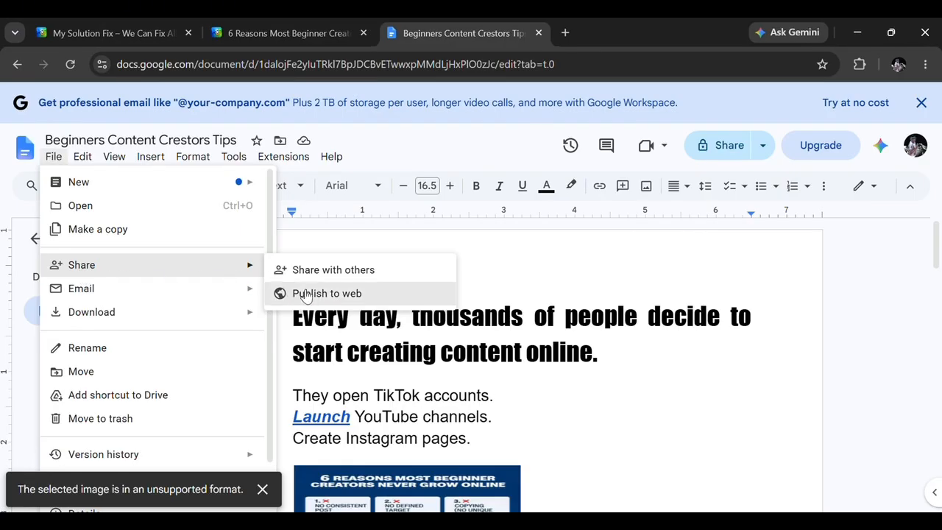
mouse_move(80, 293)
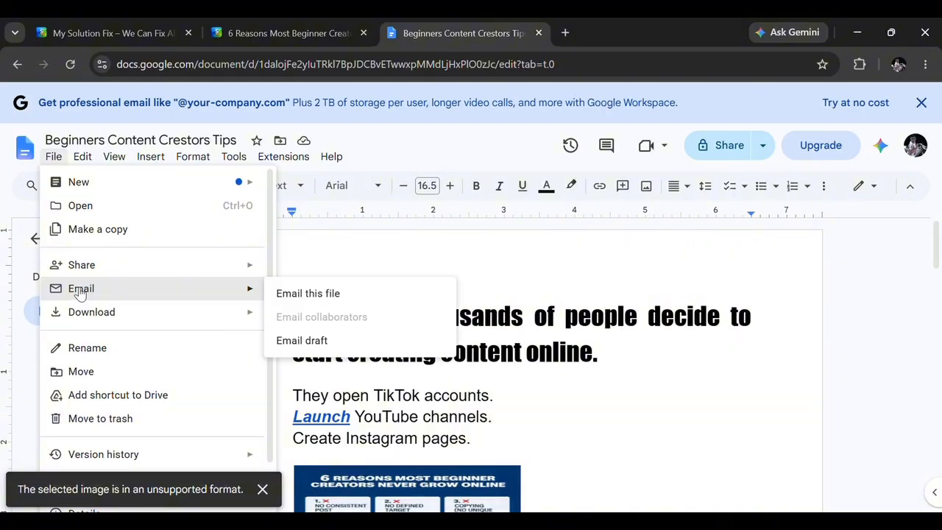
mouse_move(90, 317)
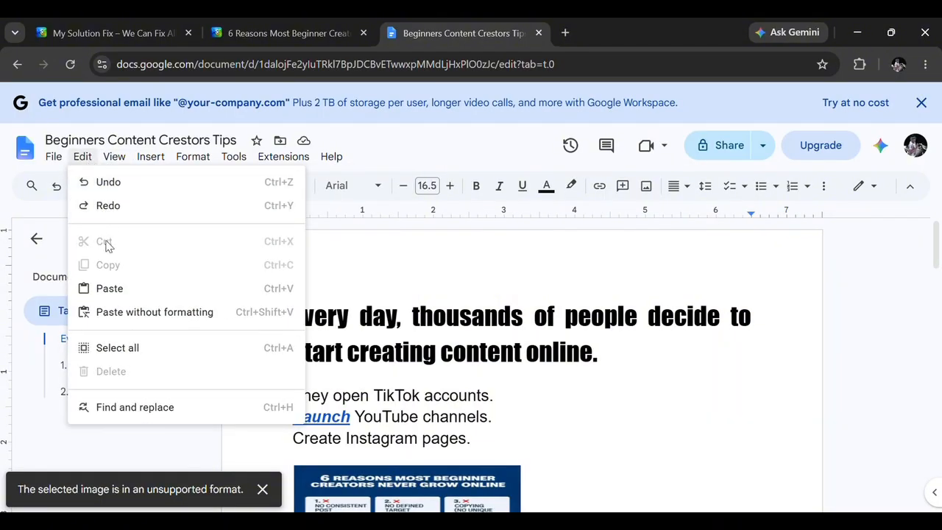
mouse_move(114, 158)
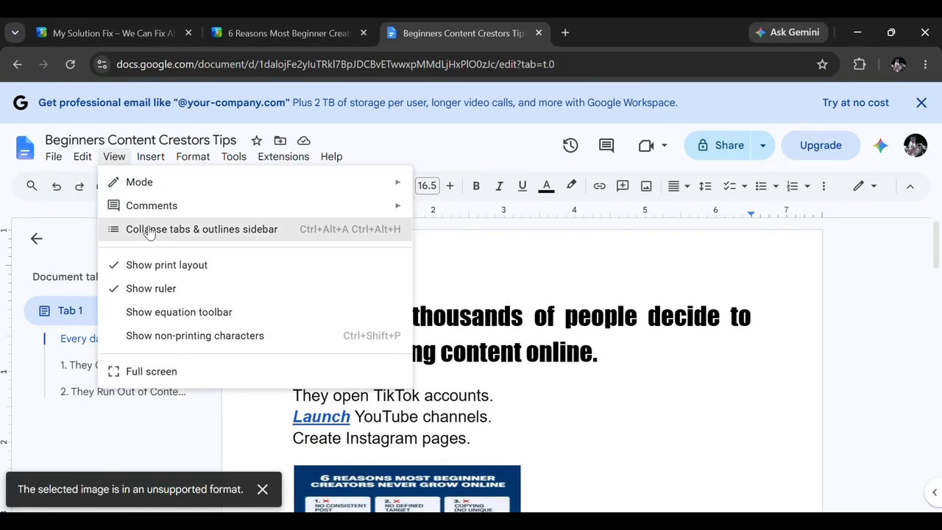
mouse_move(143, 159)
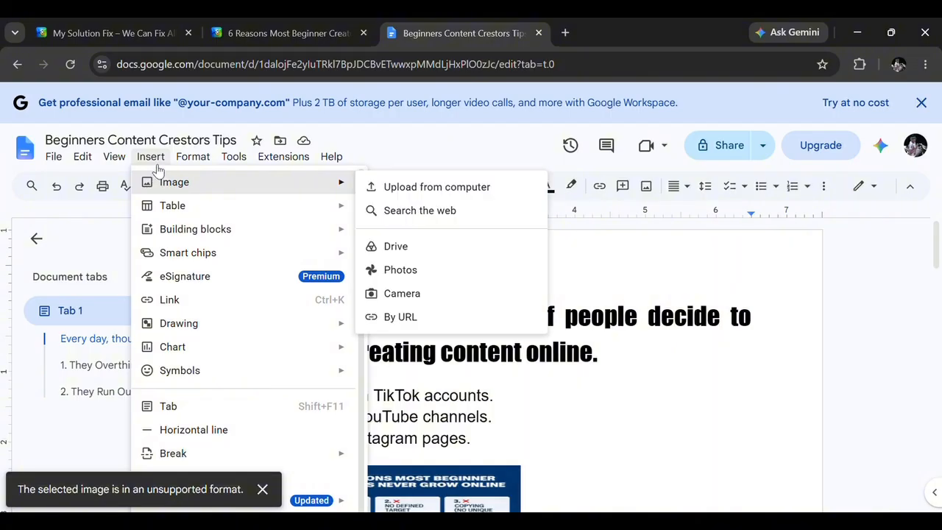
mouse_move(166, 195)
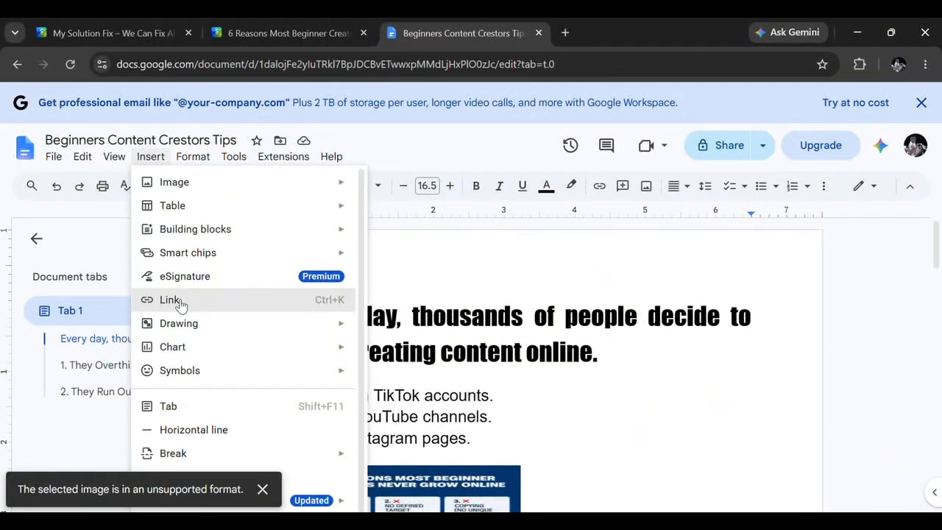
mouse_move(195, 159)
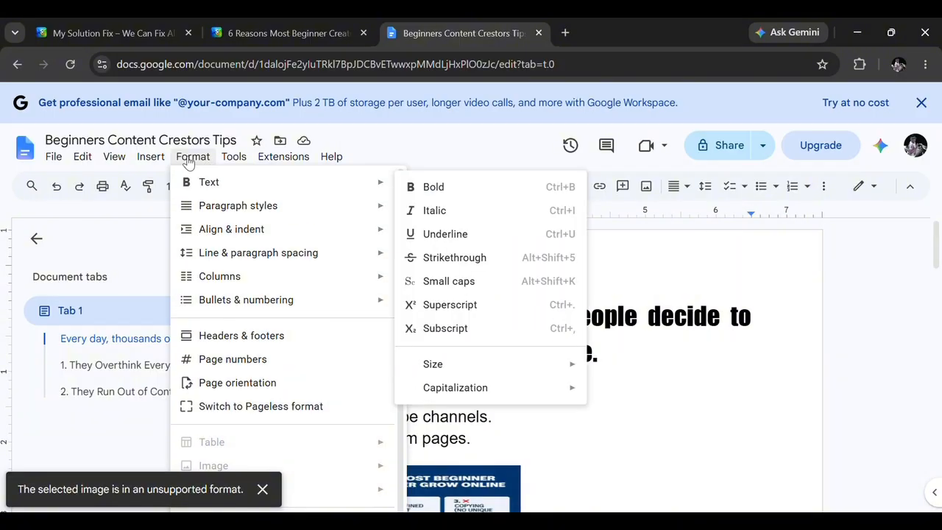
mouse_move(345, 156)
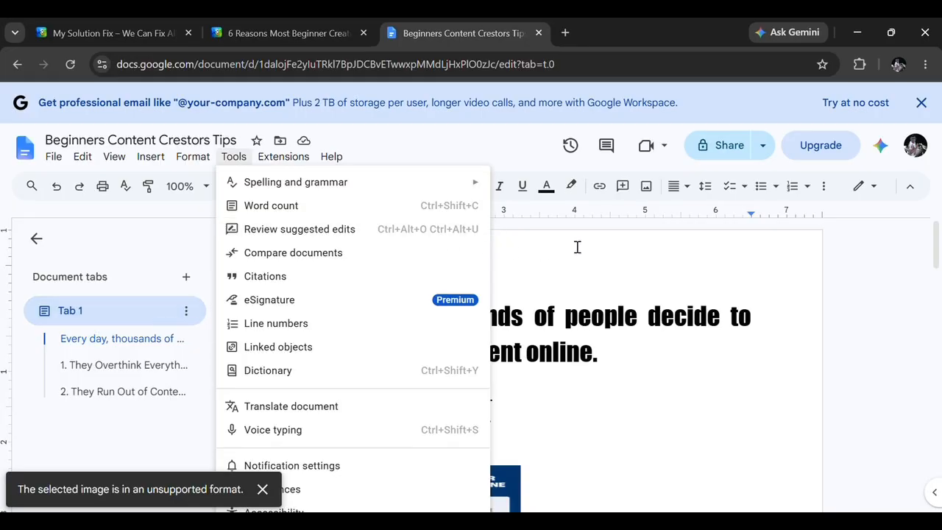
click(610, 271)
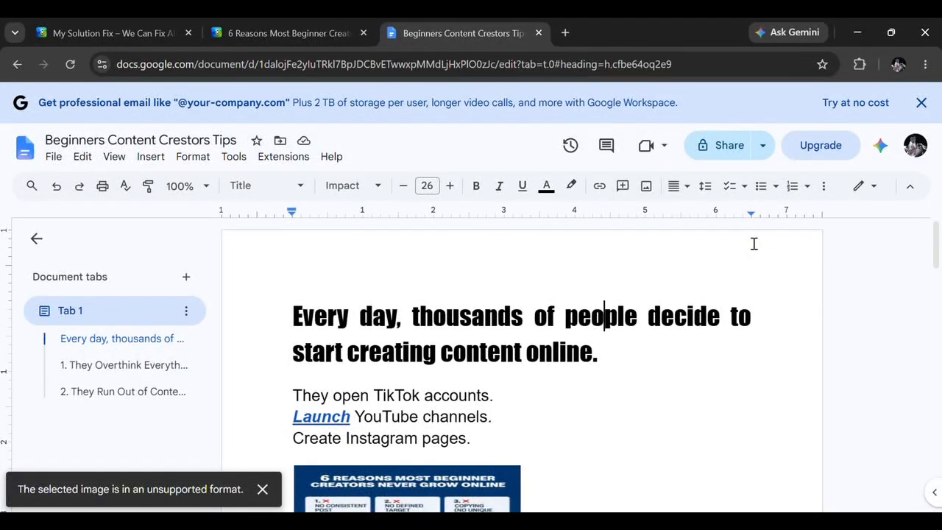
View the document's sharing settings and the suggested people to add, and close them without sharing.
click(763, 147)
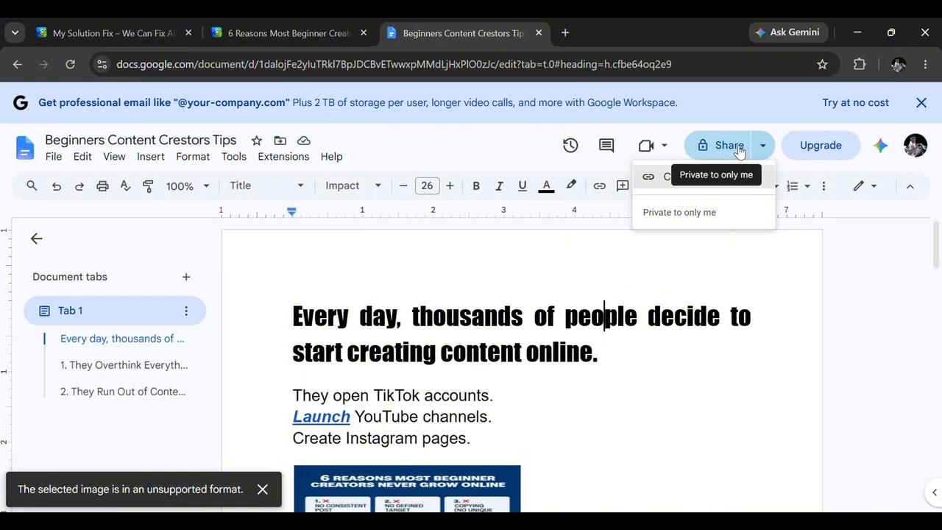
click(736, 147)
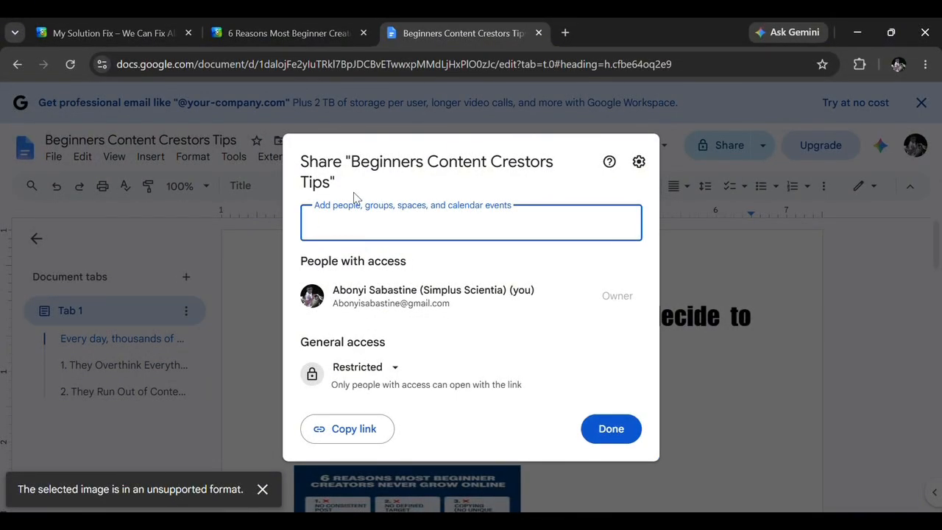
click(457, 234)
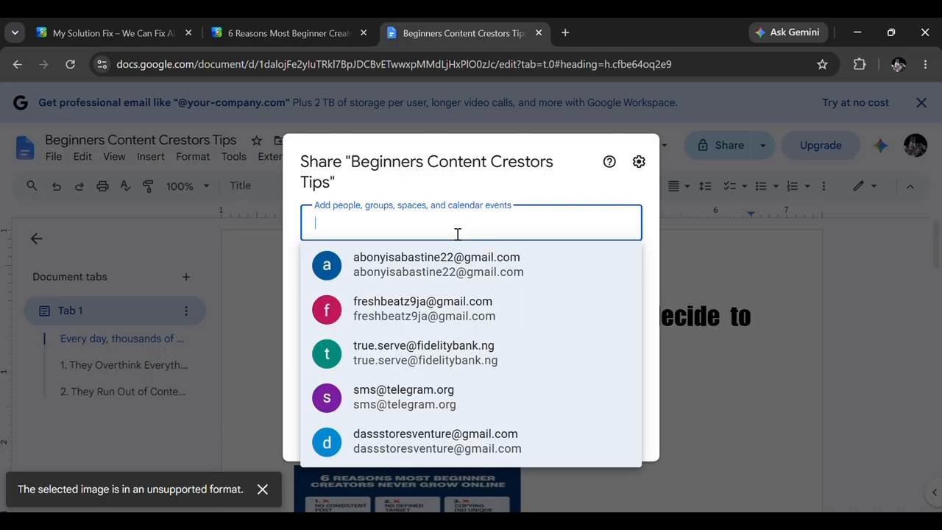
click(762, 251)
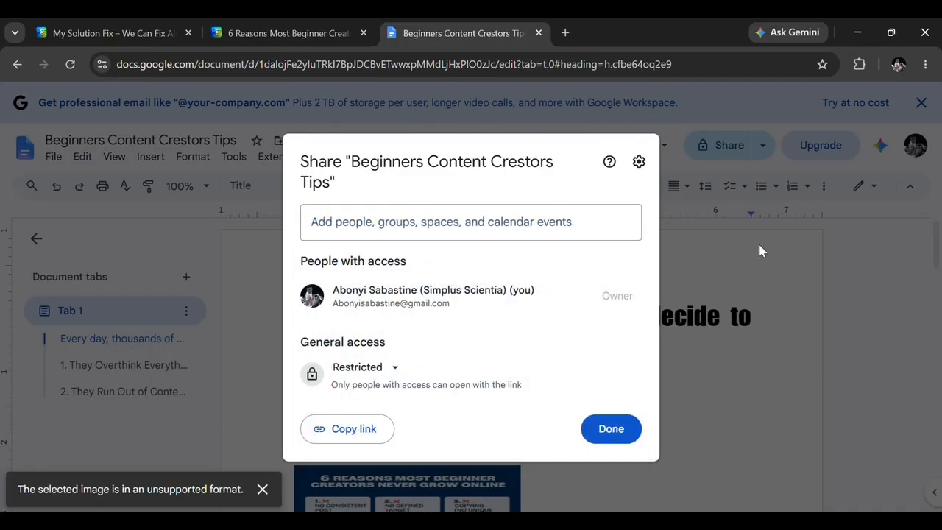
click(765, 251)
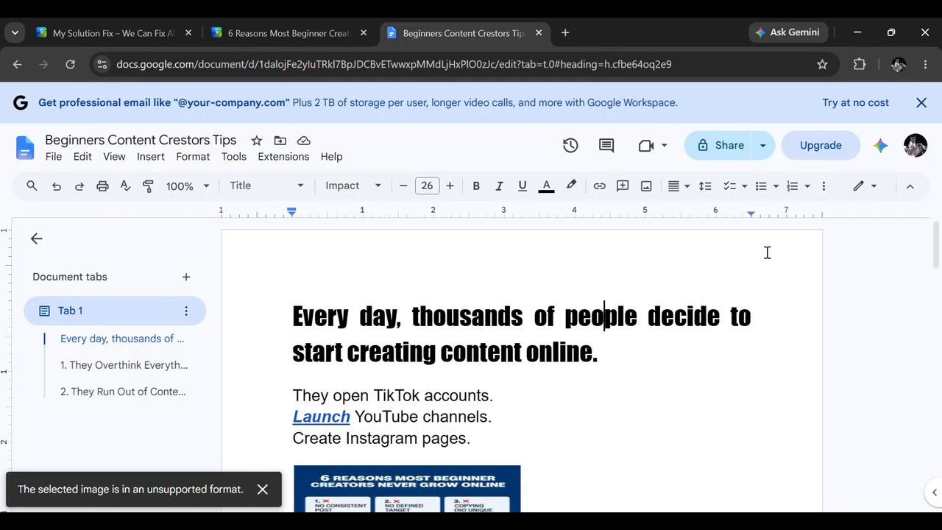
Set the document's general access to "Anyone with the link".
click(729, 147)
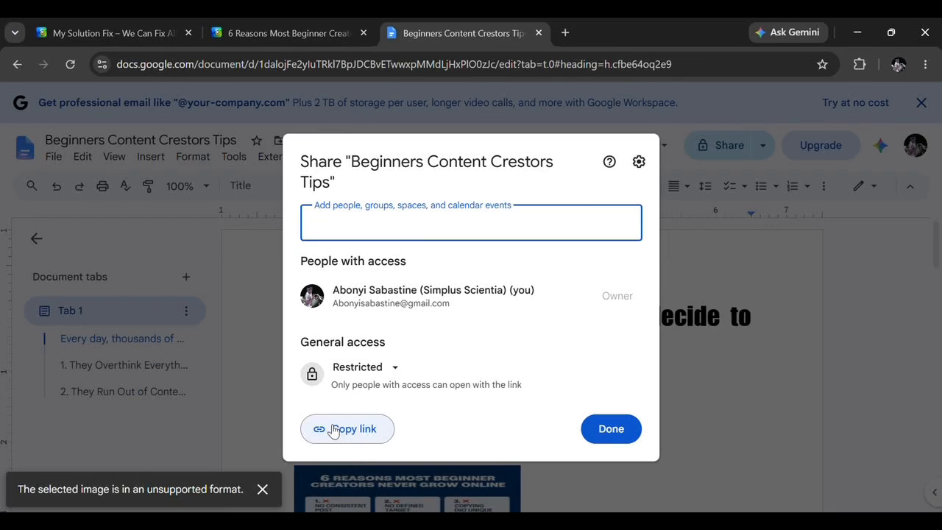
click(401, 373)
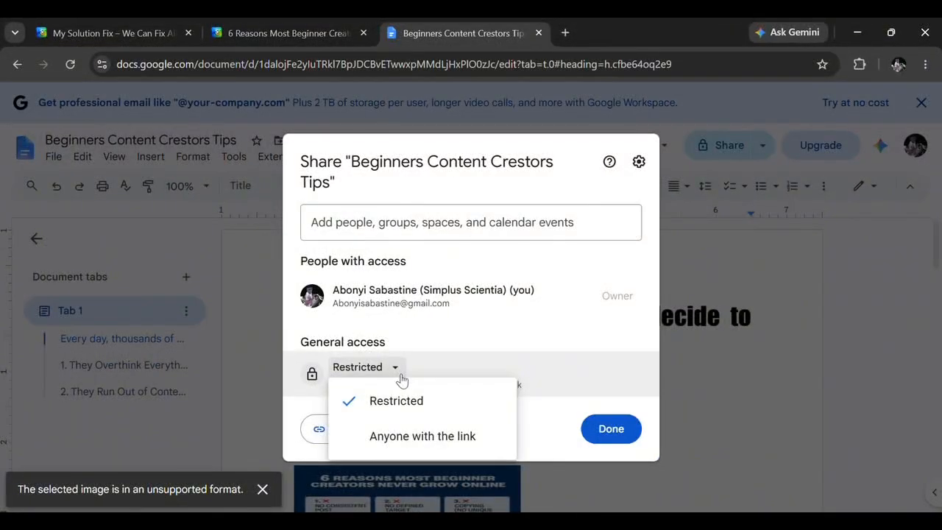
click(404, 437)
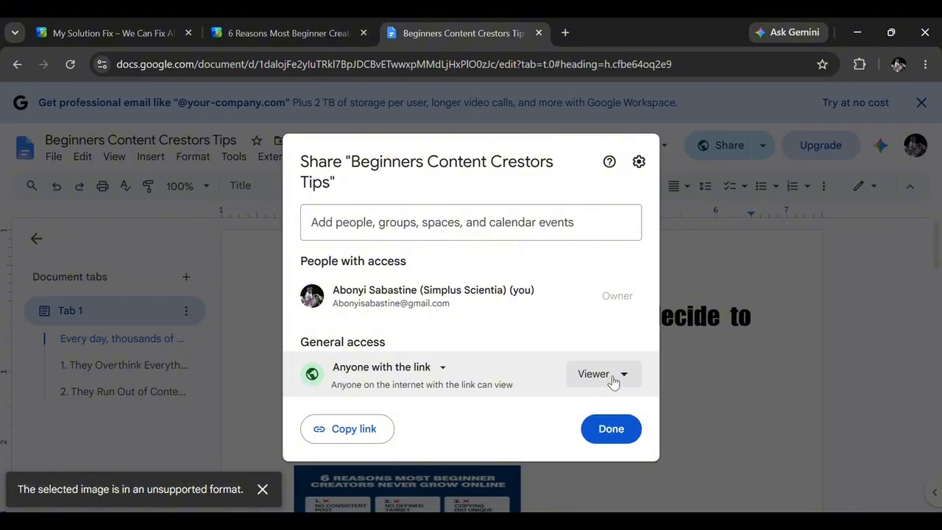
Copy the document's sharing link with the Viewer role and close the sharing settings.
click(348, 437)
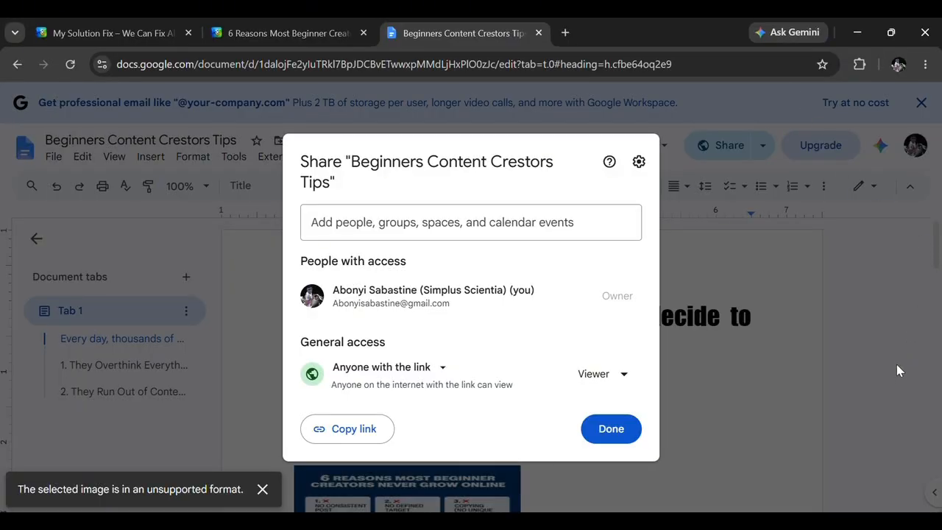
key(alt+Tab)
key(alt+Tab)
click(802, 336)
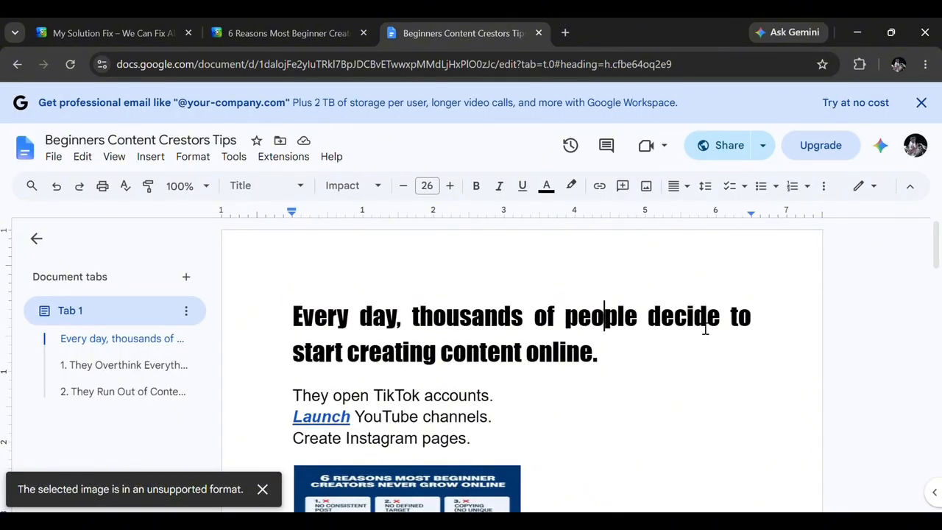
Change the role for anyone with the link to Editor in the document's sharing settings.
click(742, 148)
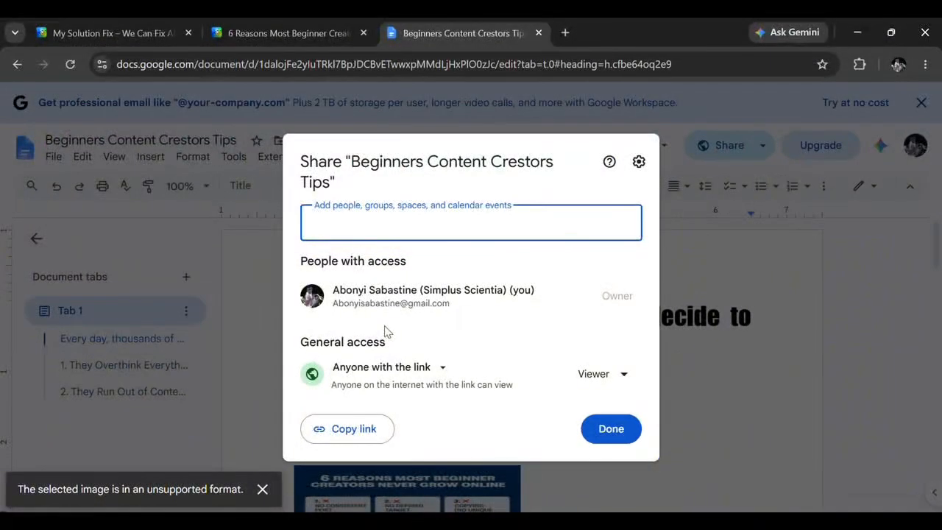
click(624, 376)
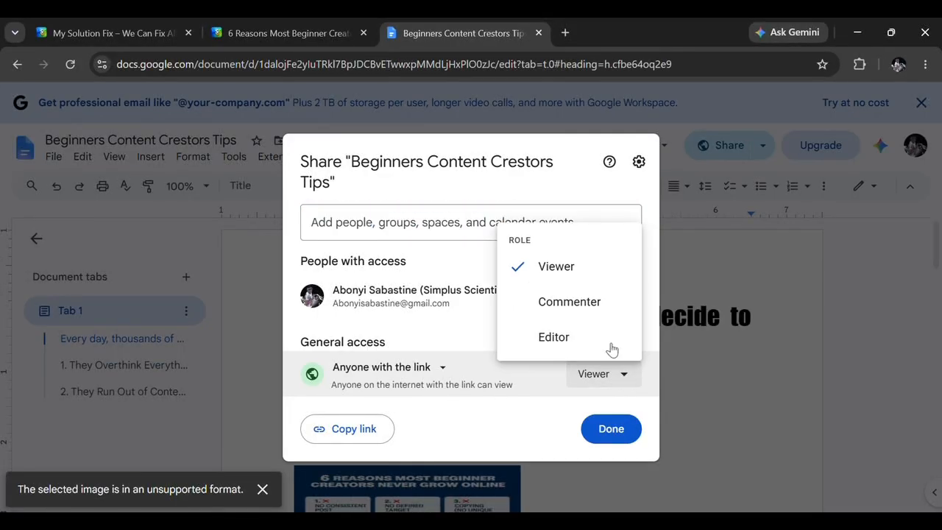
click(562, 343)
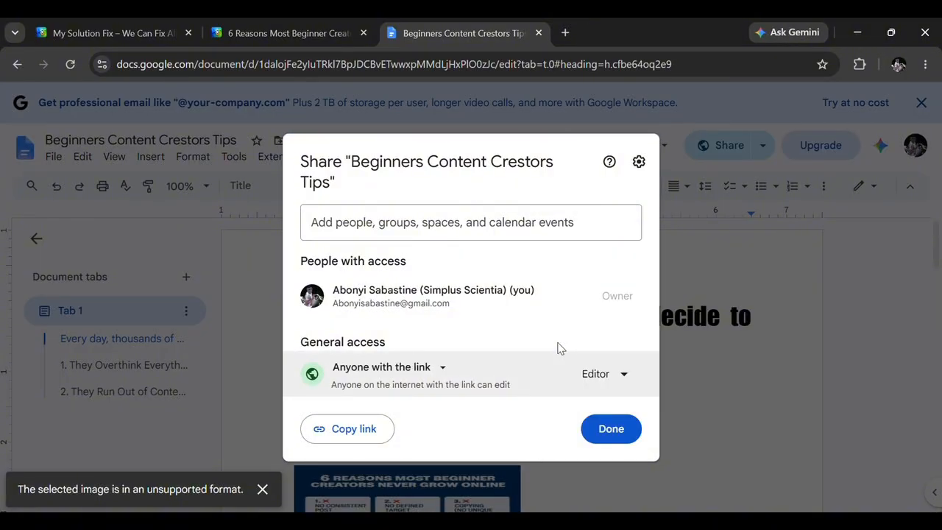
Copy the document's editable sharing link and finish sharing to return to the document.
click(365, 431)
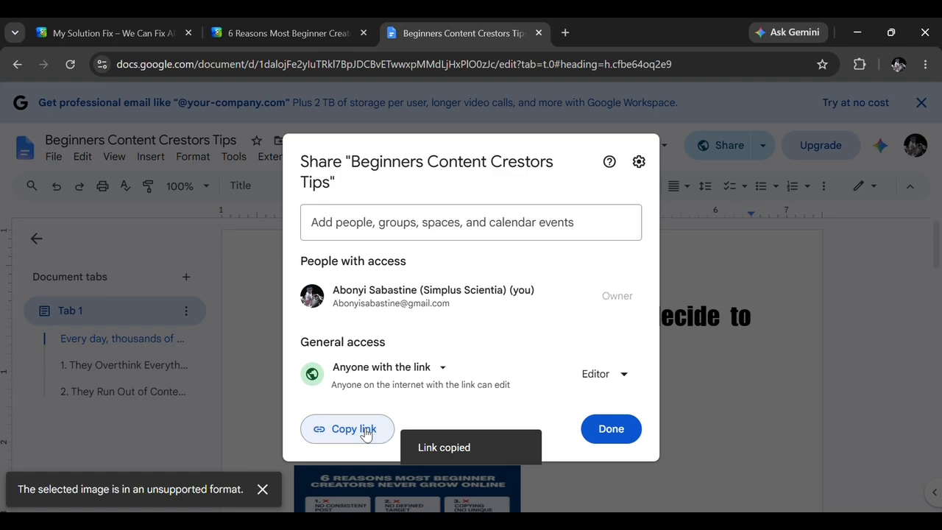
click(631, 430)
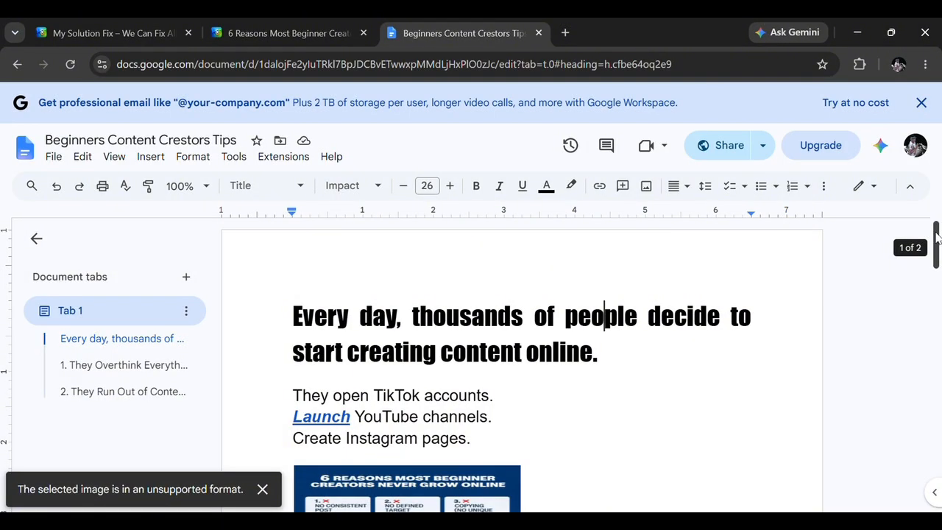
mouse_move(936, 235)
mouse_down()
mouse_move(934, 497)
mouse_move(931, 227)
mouse_up()
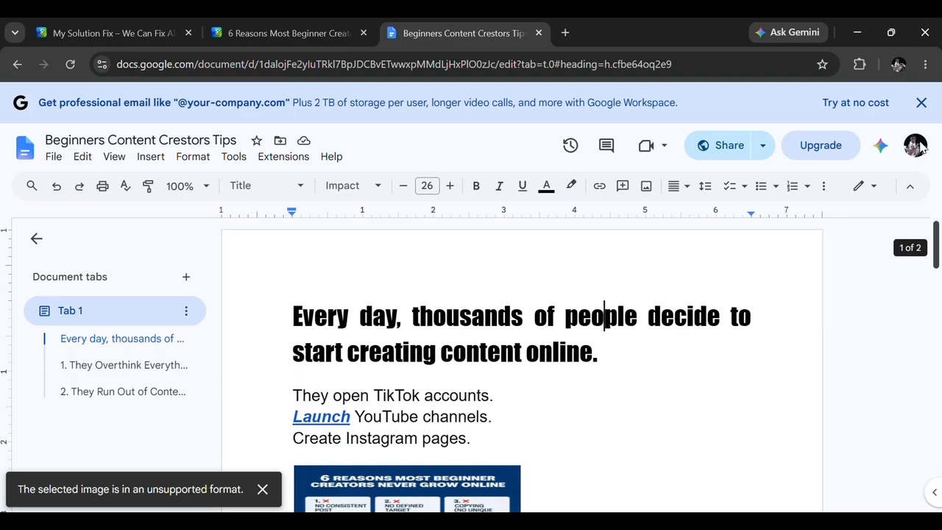